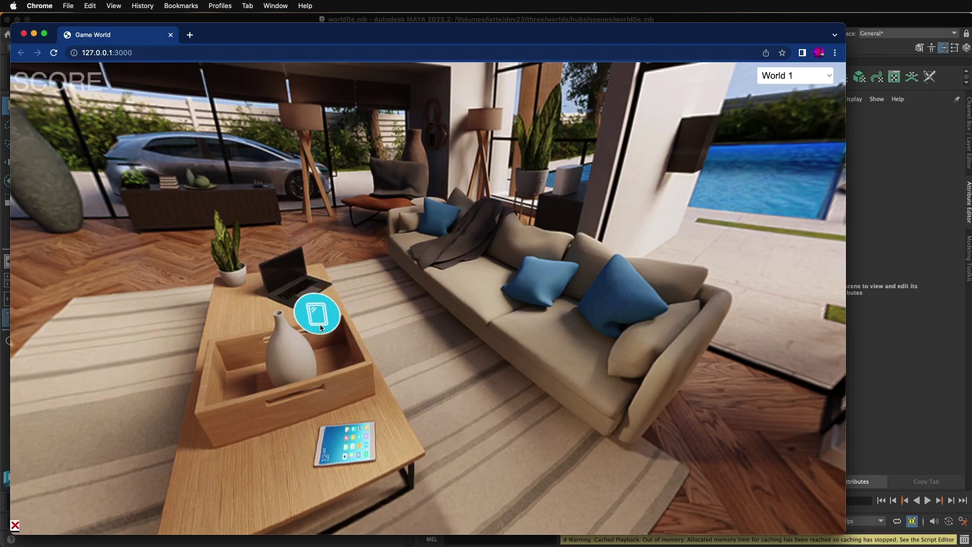
left_click_drag(320, 329, 359, 258)
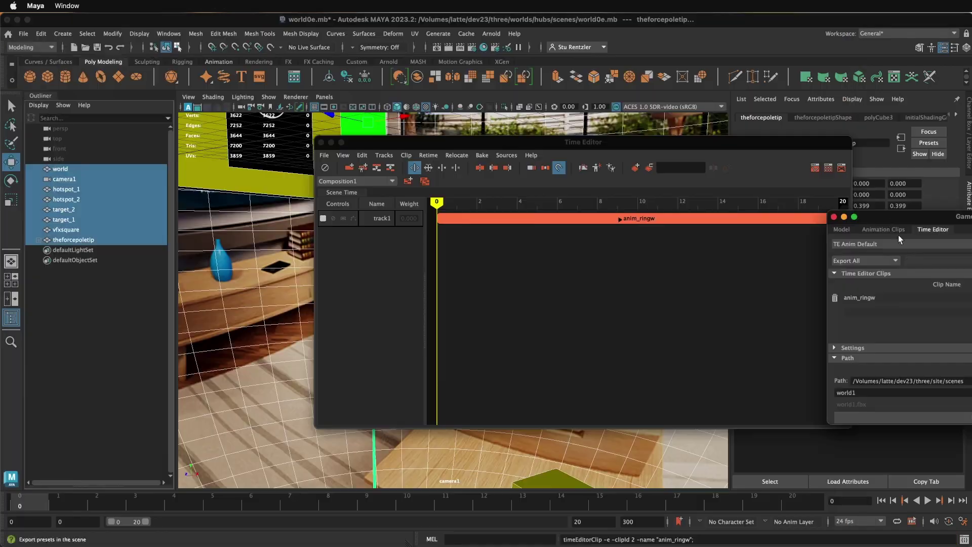
left_click_drag(898, 235, 298, 203)
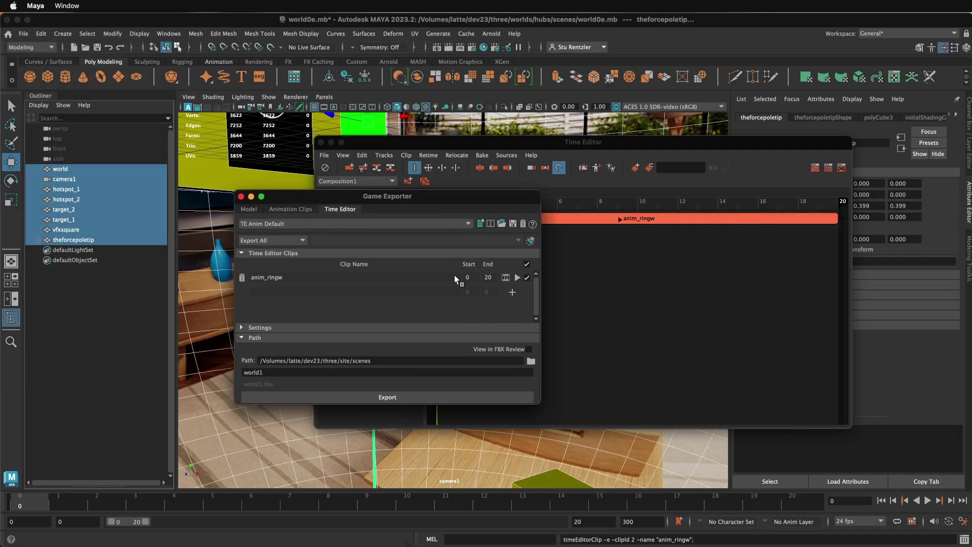
left_click(243, 276)
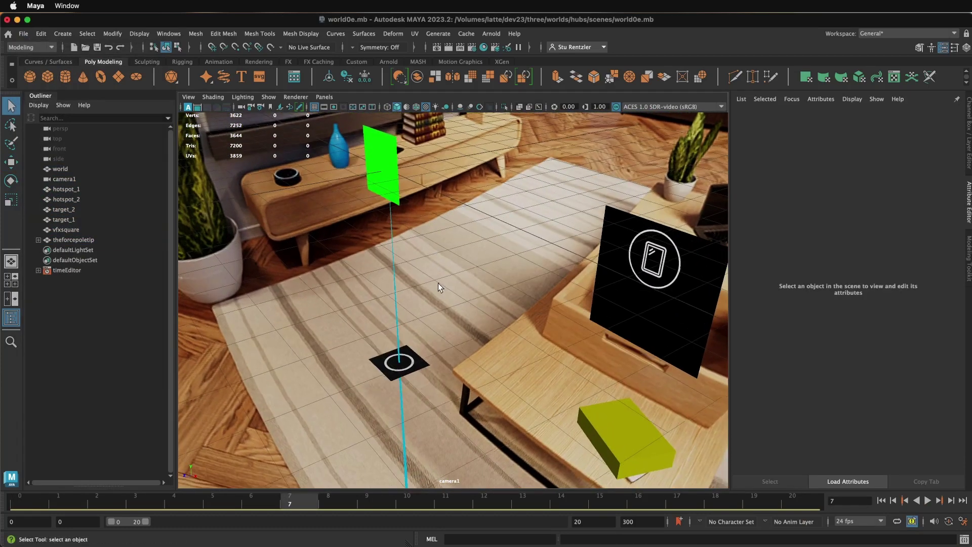
Step: Scrub through the timeline from frame 0 to review the ring's motion along the pole
middle_click_drag(399, 363, 390, 279, "alt")
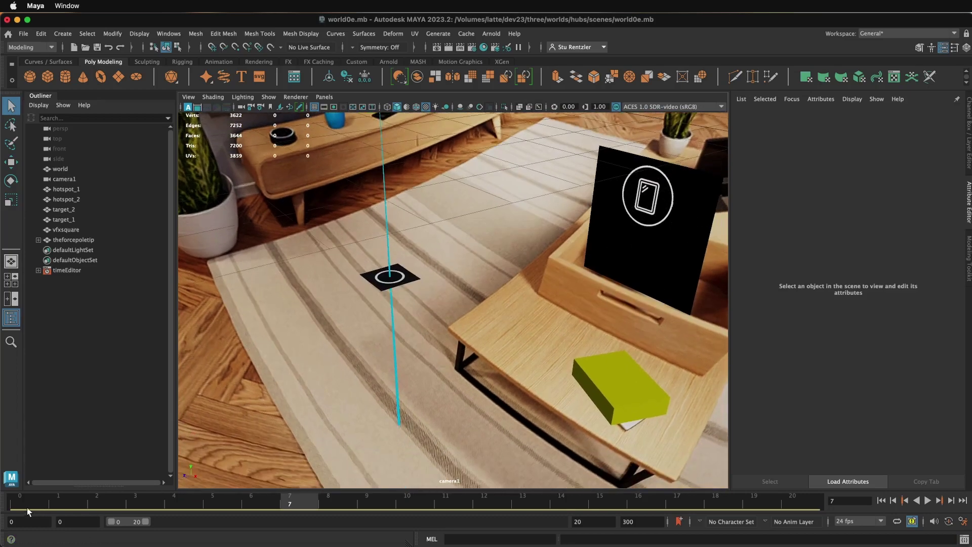
left_click_drag(26, 507, 674, 527)
middle_click_drag(460, 395, 463, 449, "alt")
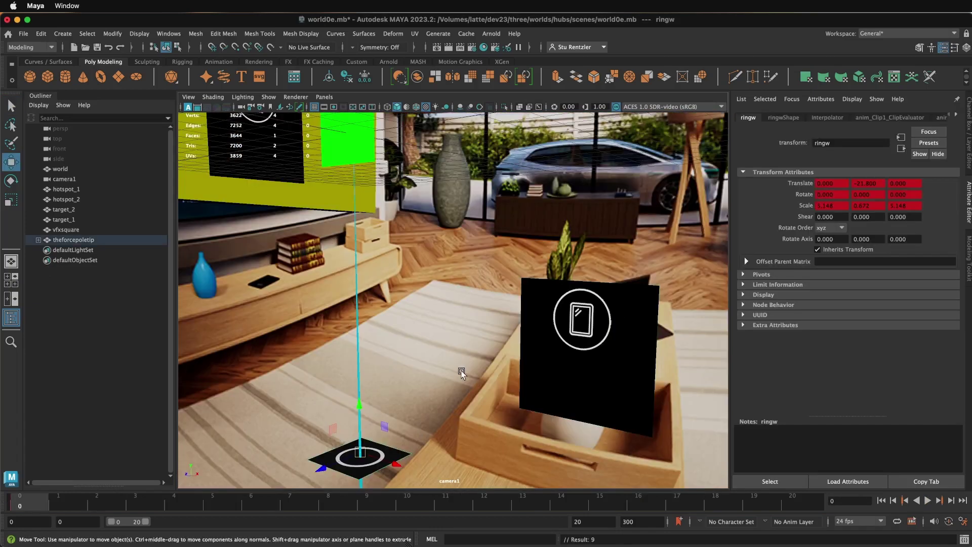
Step: Play the timeline to check how the ring on the pole behaves, stopping at frame 20
scroll(462, 374, "down", 3)
middle_click_drag(461, 374, 454, 348, "alt")
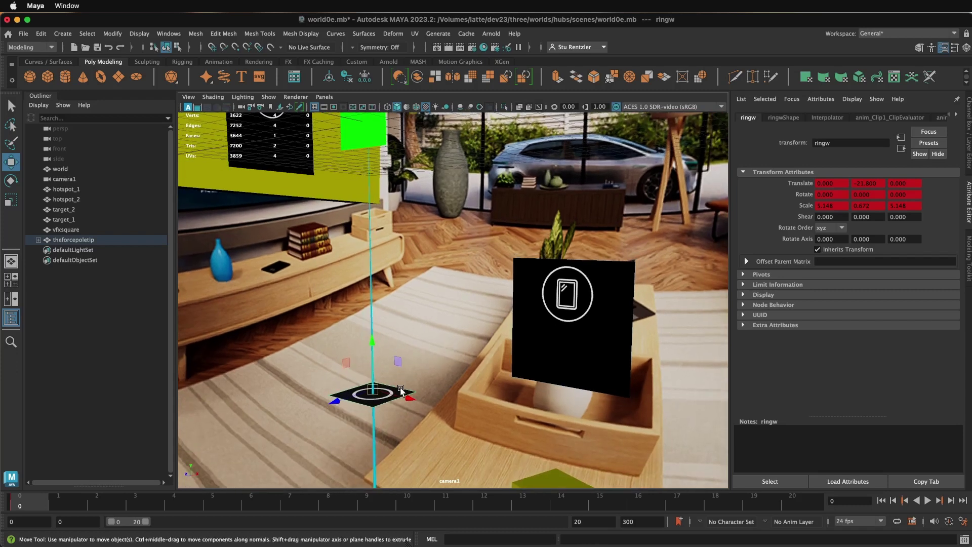
key("alt+v")
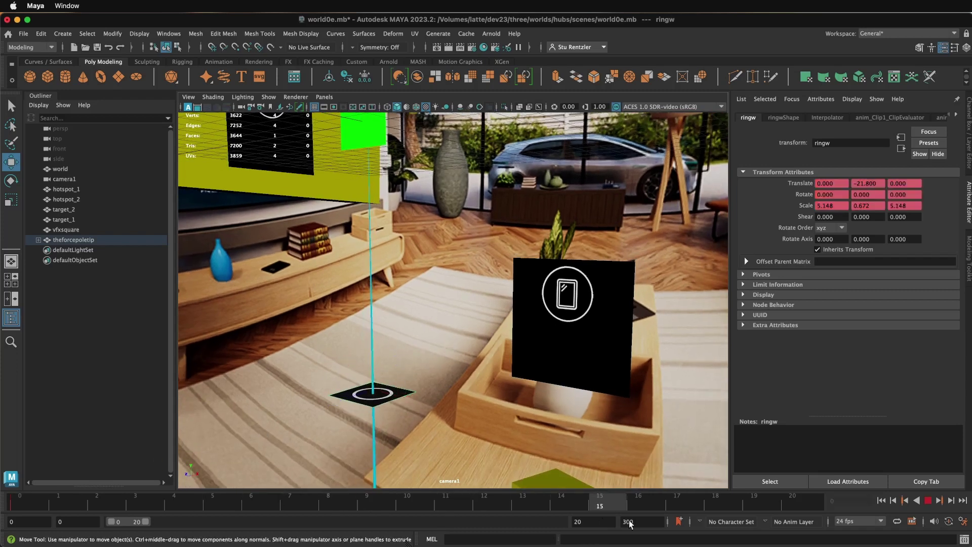
key("alt+v")
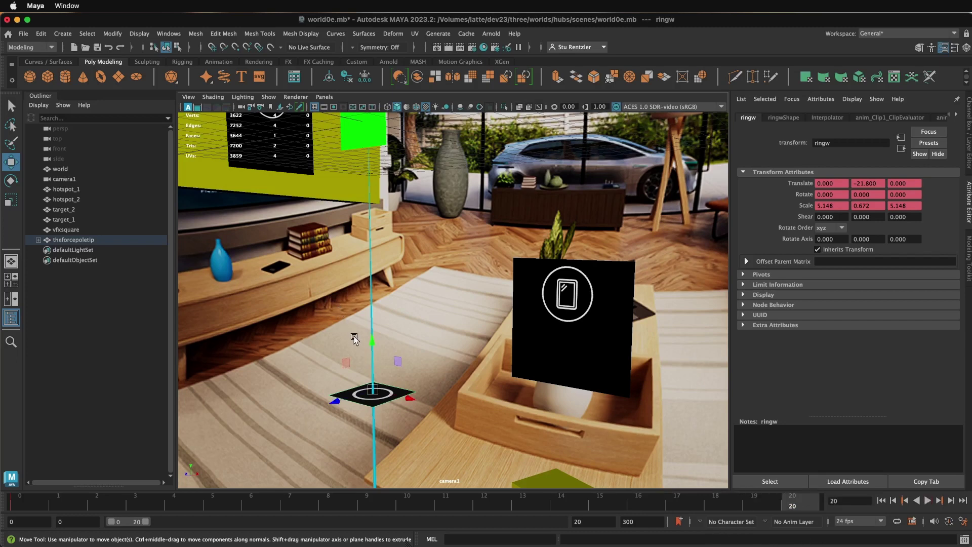
Step: Raise the ring along the pole at frame 20 to about Translate Y -2.864, play the animation back and return to frame 0
left_click_drag(373, 351, 367, 122)
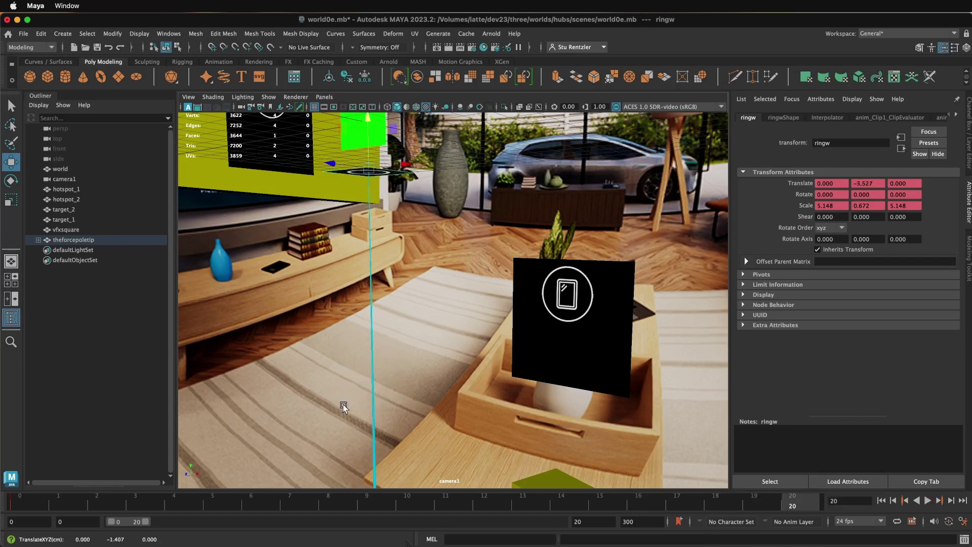
left_click_drag(767, 507, 809, 509)
left_click_drag(381, 345, 370, 119)
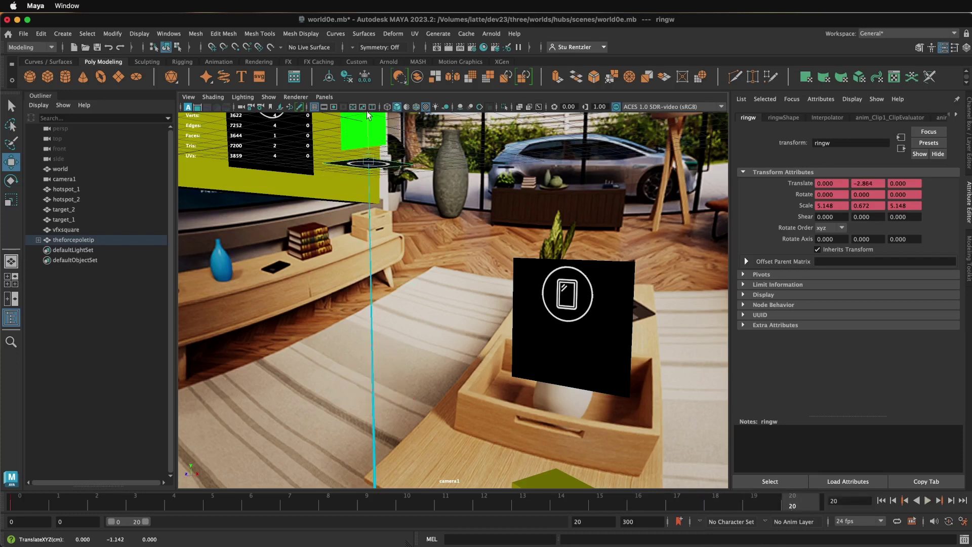
key("alt+v")
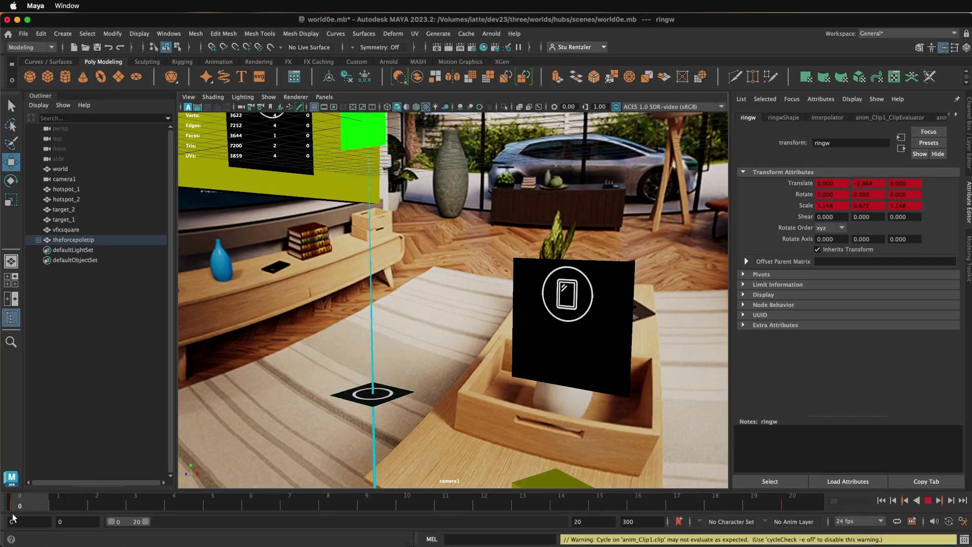
left_click_drag(285, 533, 2, 522)
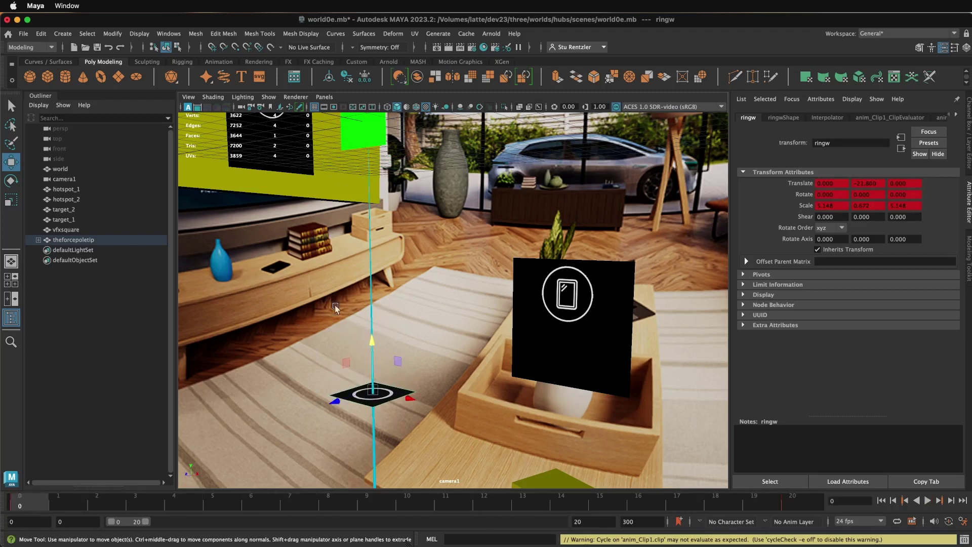
Step: Open the Time Editor and create an animation clip from the selected ring
left_click(168, 33)
mouse_move(243, 105)
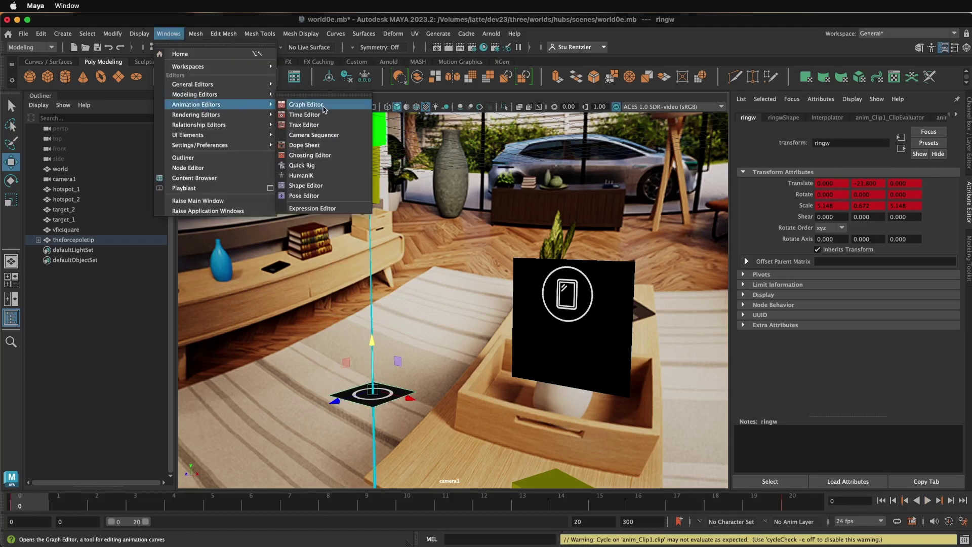
left_click(305, 115)
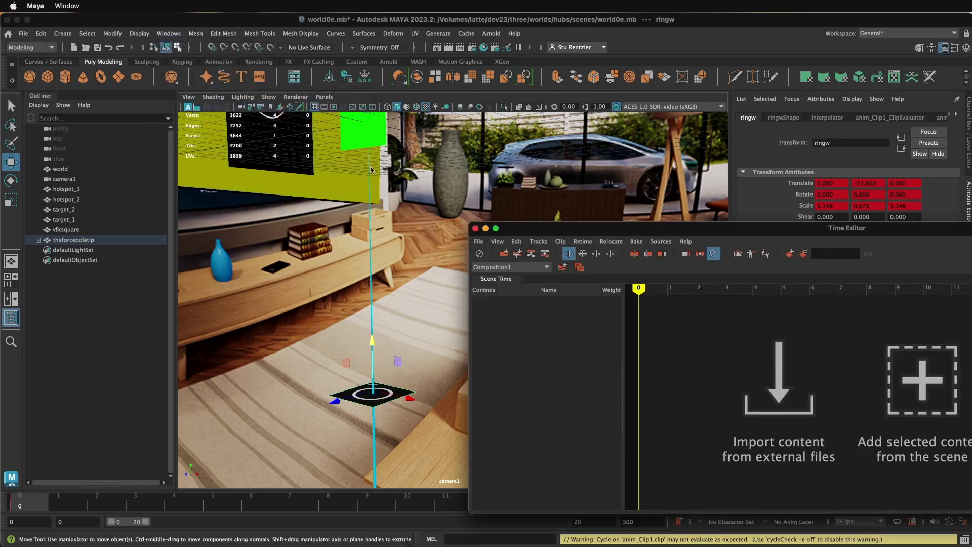
left_click_drag(573, 229, 285, 168)
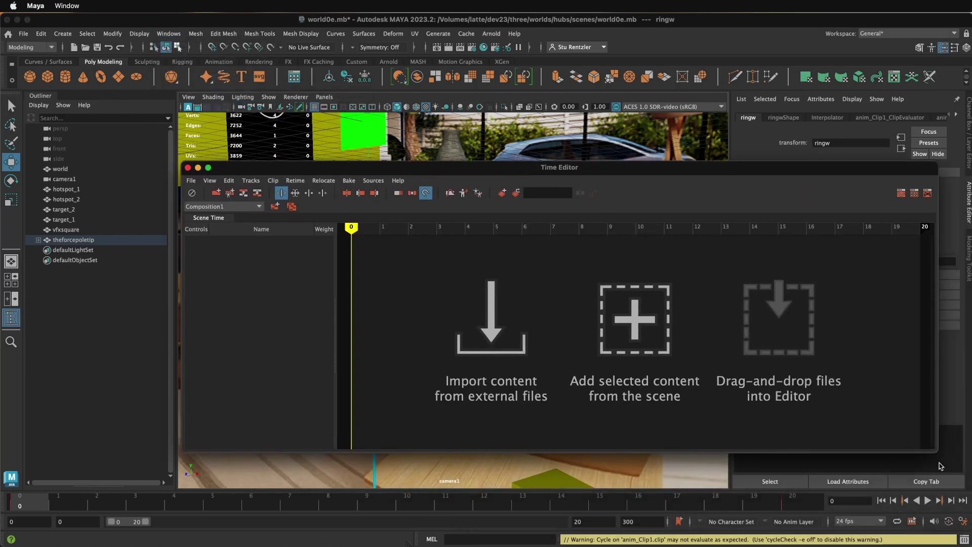
left_click_drag(938, 451, 721, 452)
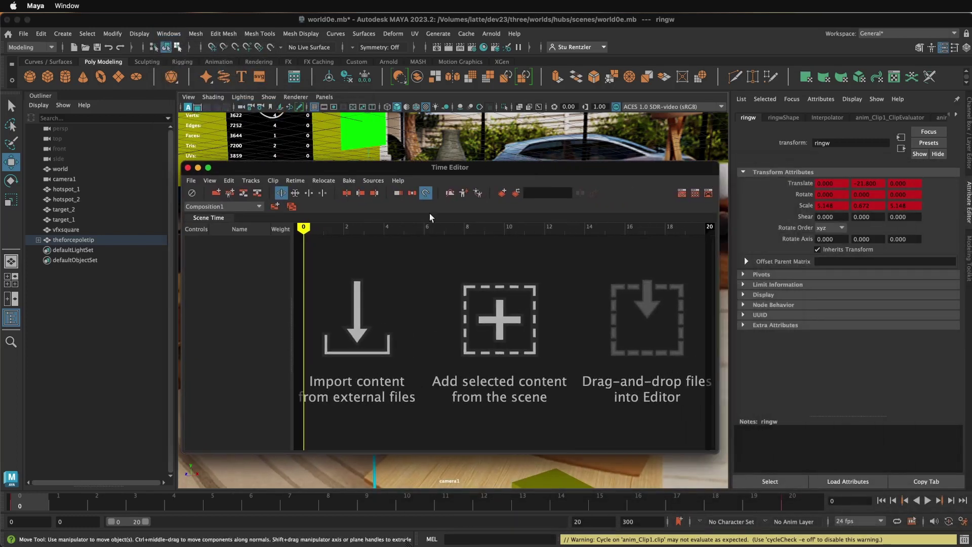
left_click_drag(309, 169, 610, 147)
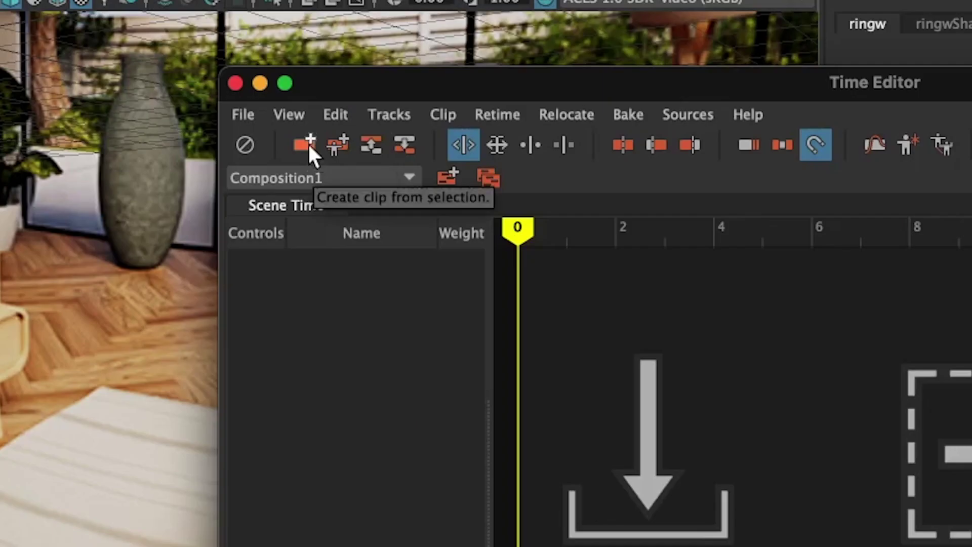
left_click(307, 146)
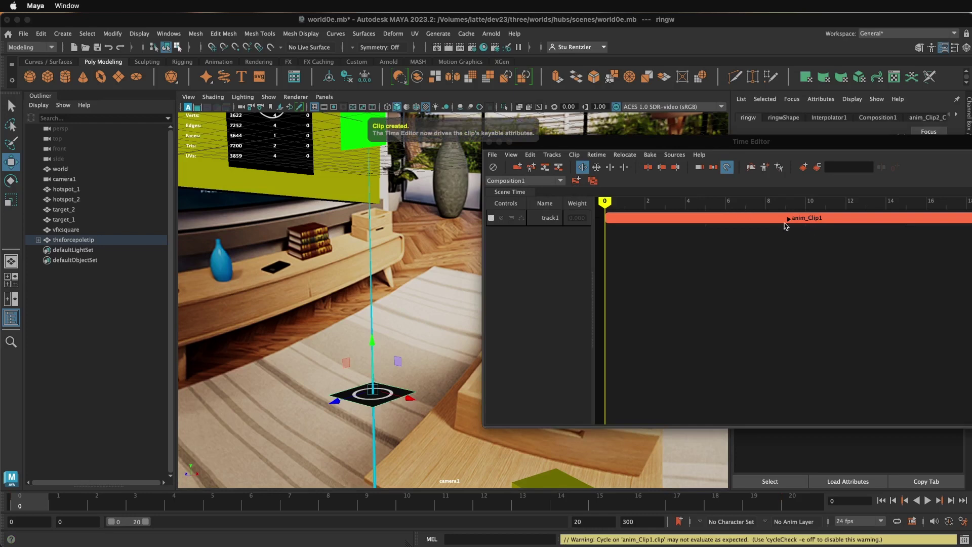
left_click(372, 340)
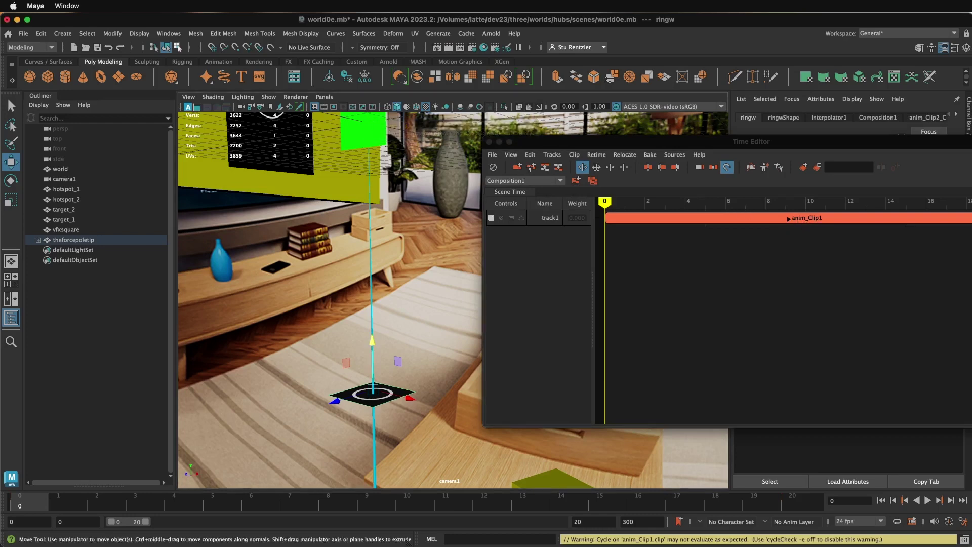
Step: Search world.js in Atom for "anim_ringw" to check the animation name the code uses
type("m")
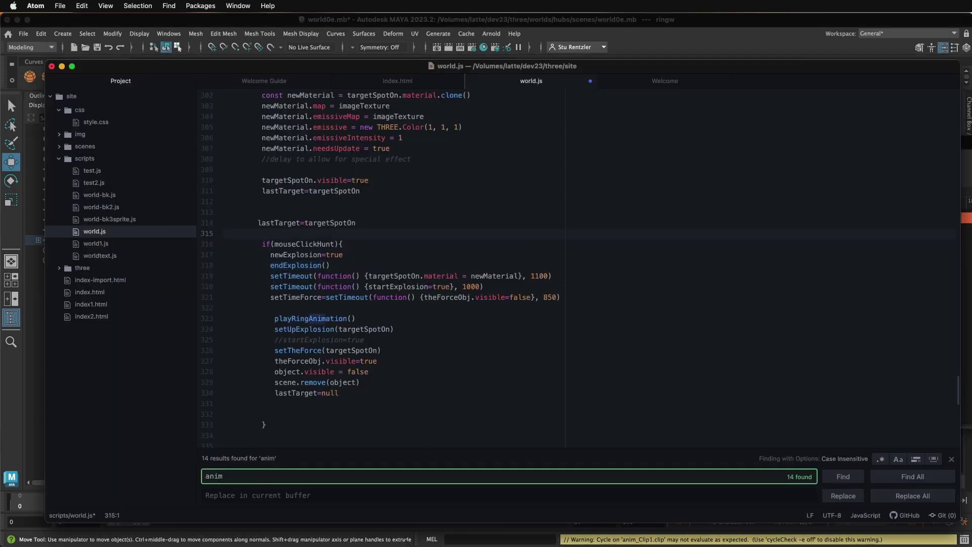
type("_ring")
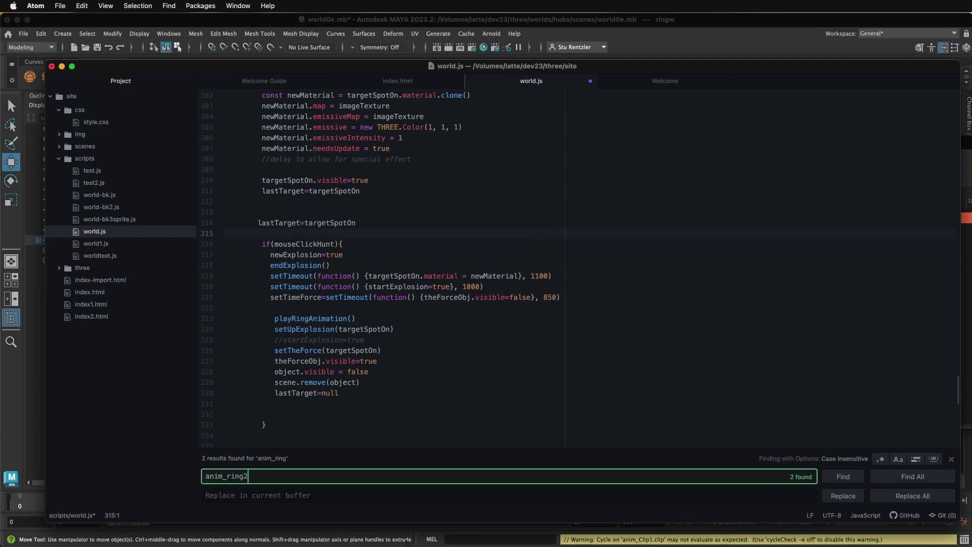
type("w")
key("Return")
left_click(551, 233)
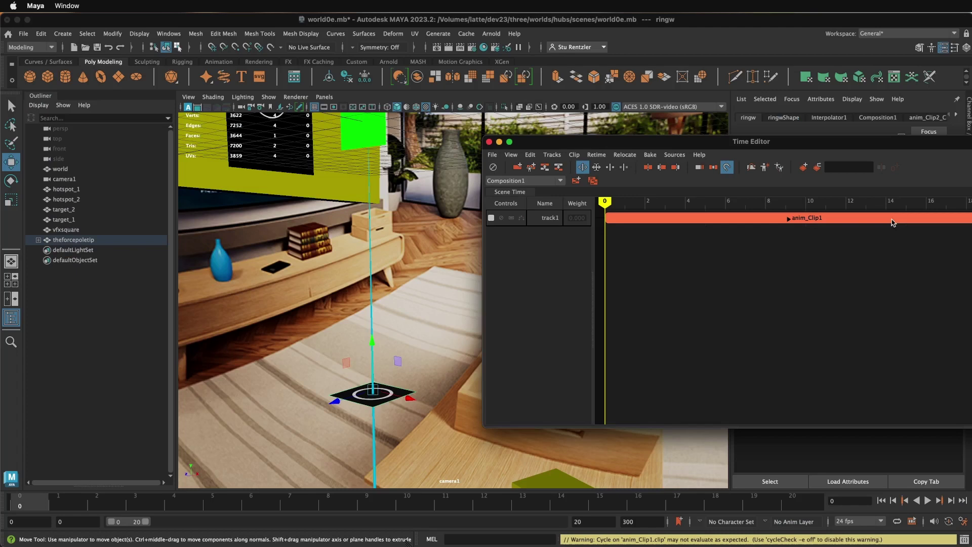
Step: Return to Maya and rename the clip on track1 of the Time Editor to "anim_ringw"
left_click(559, 24)
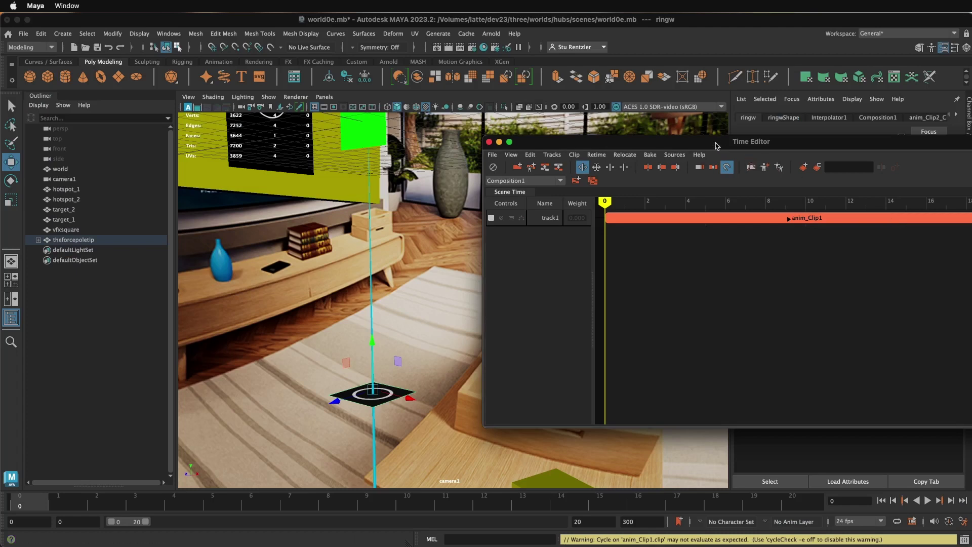
left_click_drag(705, 146, 475, 137)
left_click(445, 211)
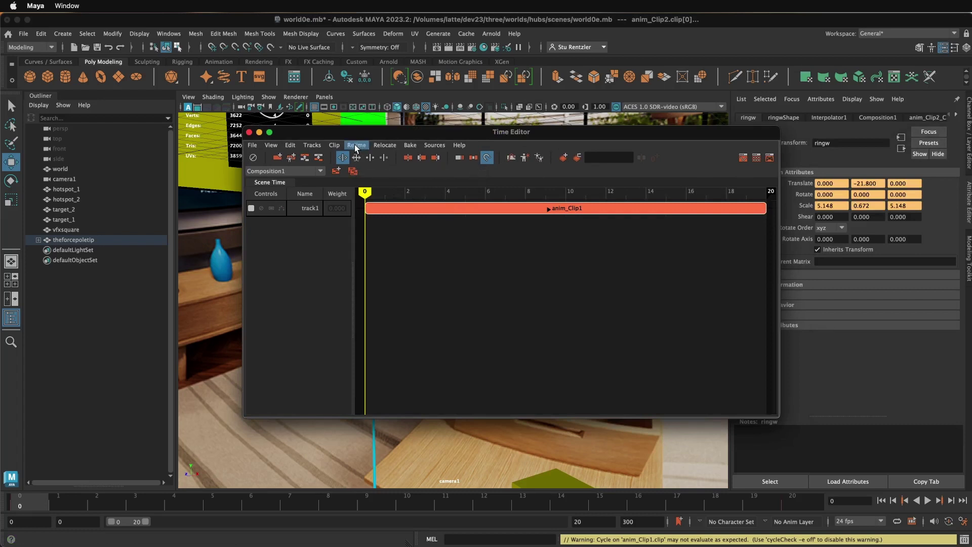
left_click(334, 145)
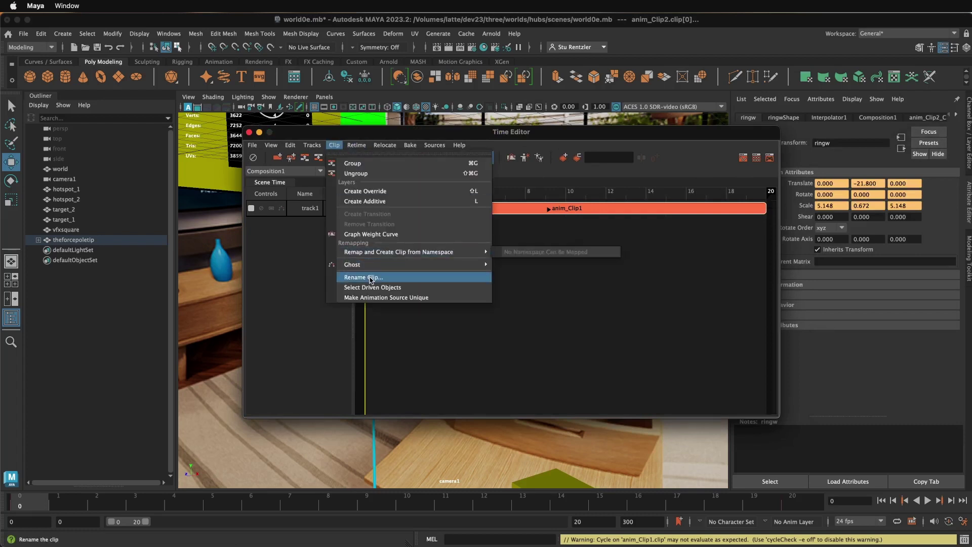
left_click(369, 278)
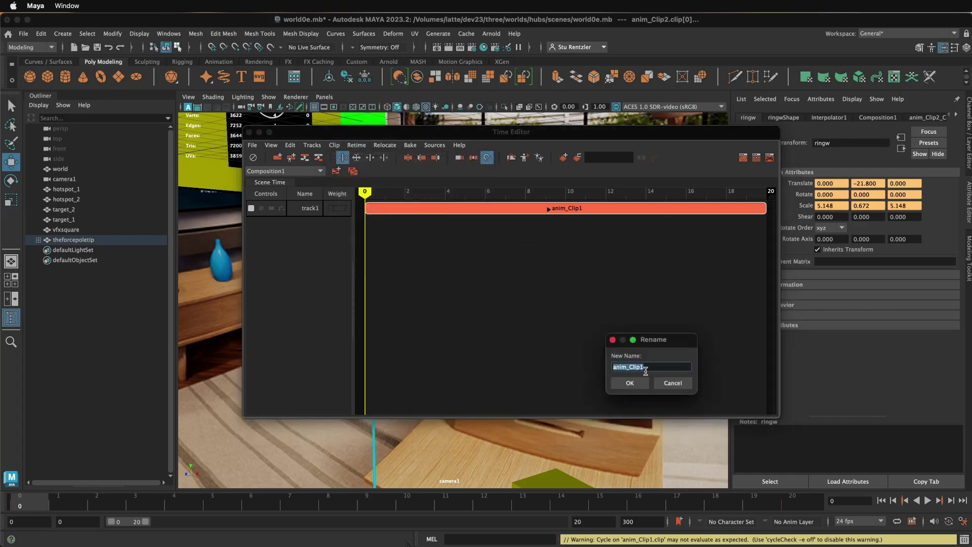
left_click_drag(647, 367, 630, 367)
key("BackSpace")
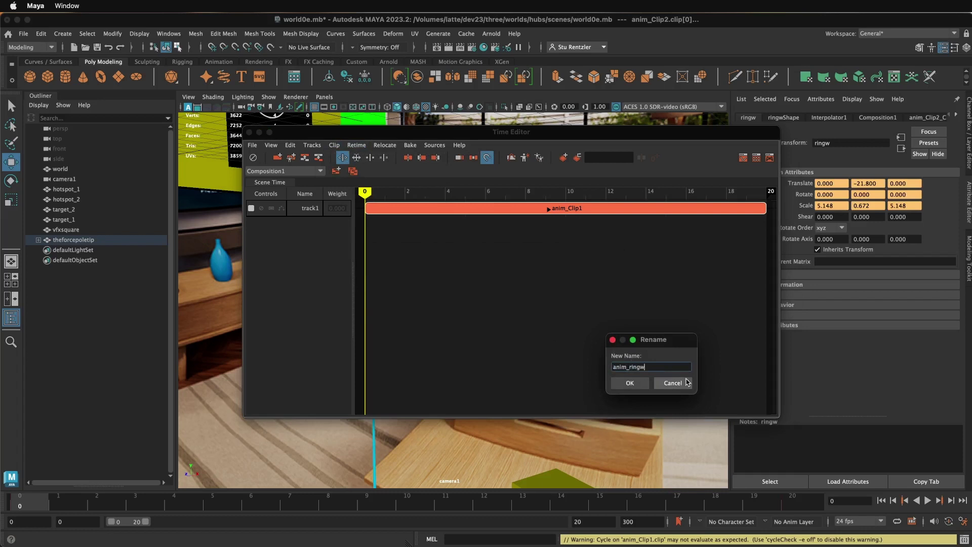
left_click(631, 383)
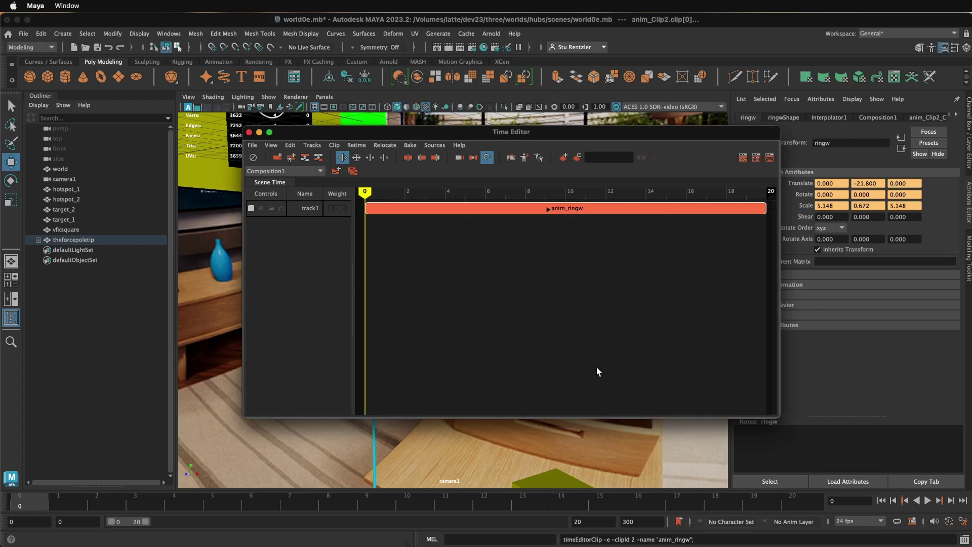
Step: Move the Time Editor aside and select all scene objects from world through theforcepoletip
left_click_drag(314, 134, 597, 166)
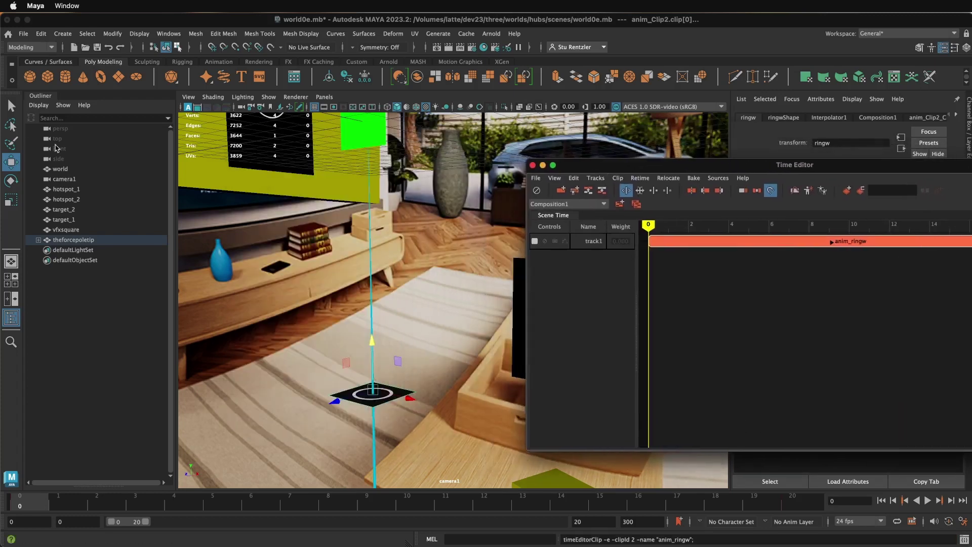
left_click(60, 169)
left_click(70, 240, "shift")
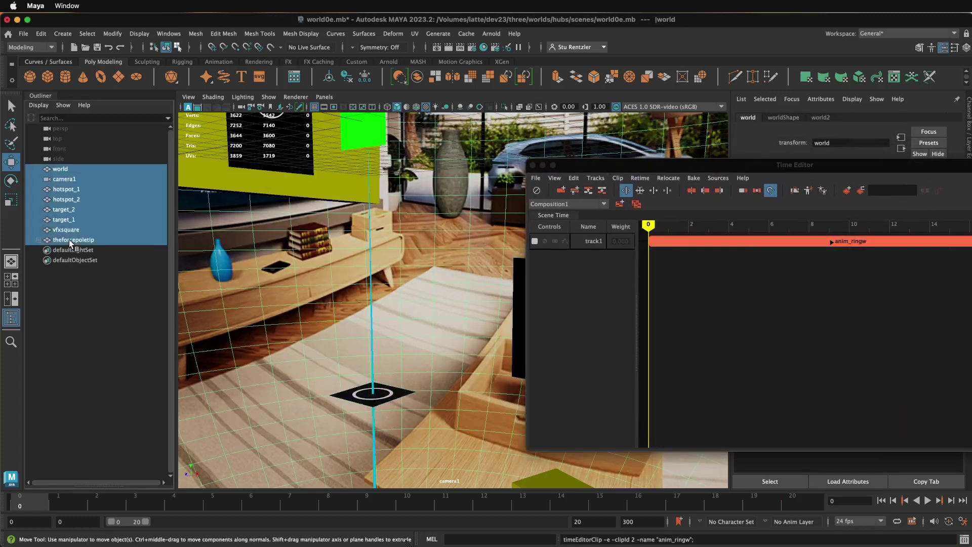
left_click(23, 34)
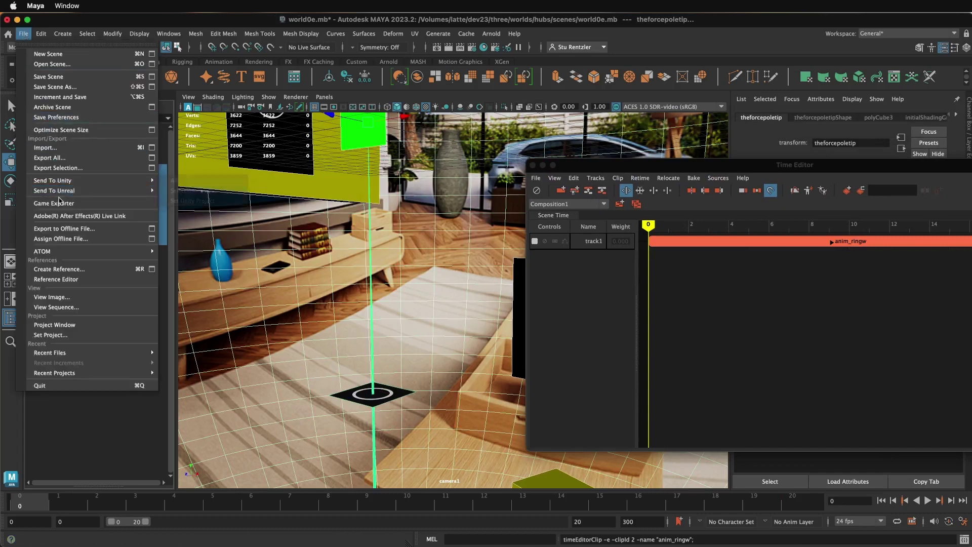
left_click(66, 170)
left_click_drag(349, 195, 318, 156)
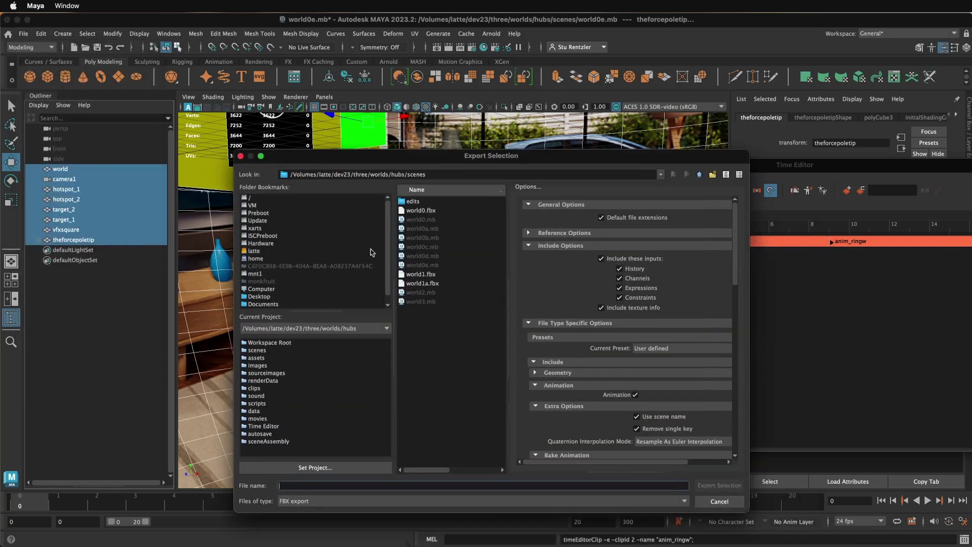
left_click(718, 501)
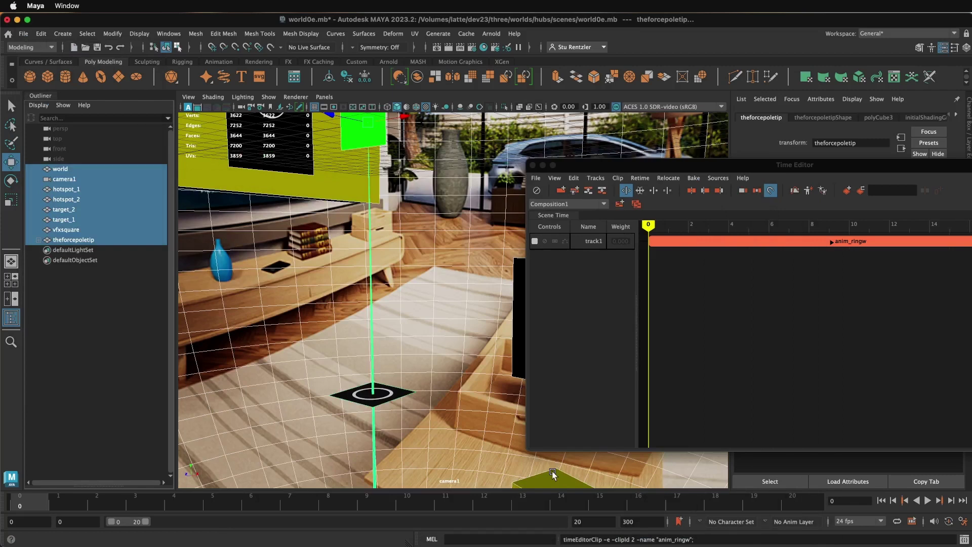
Step: Shift the Time Editor over the viewport and open the Game Exporter beside it, showing its Time Editor clips
left_click_drag(842, 164, 630, 142)
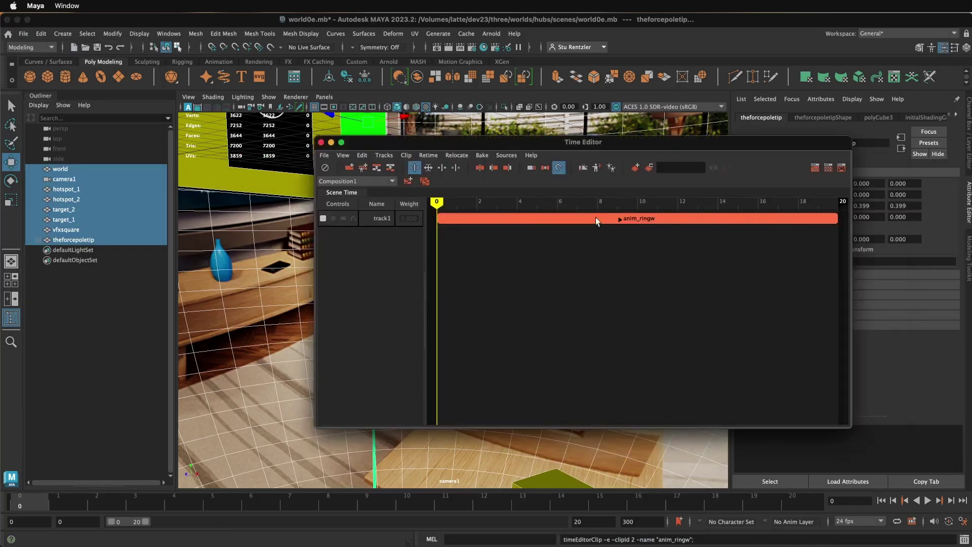
left_click(23, 34)
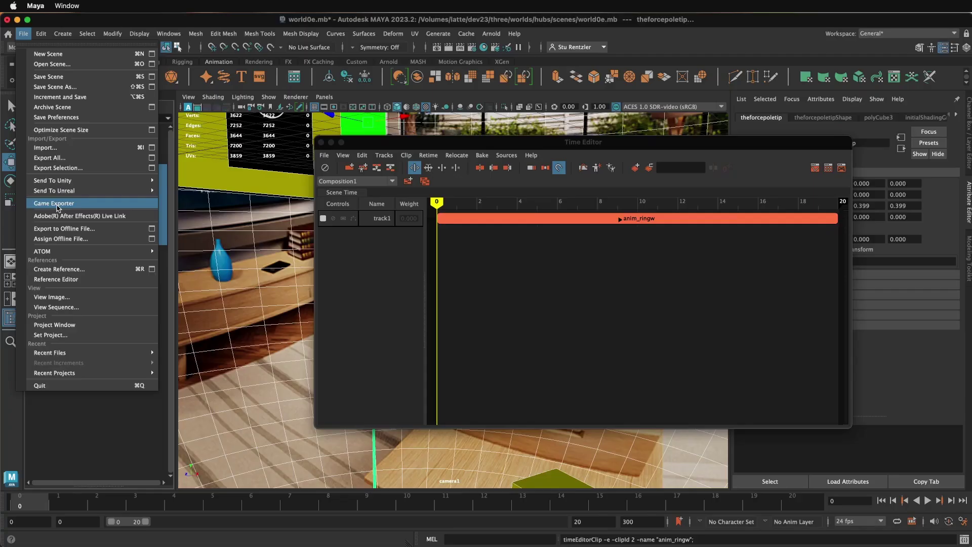
left_click(56, 204)
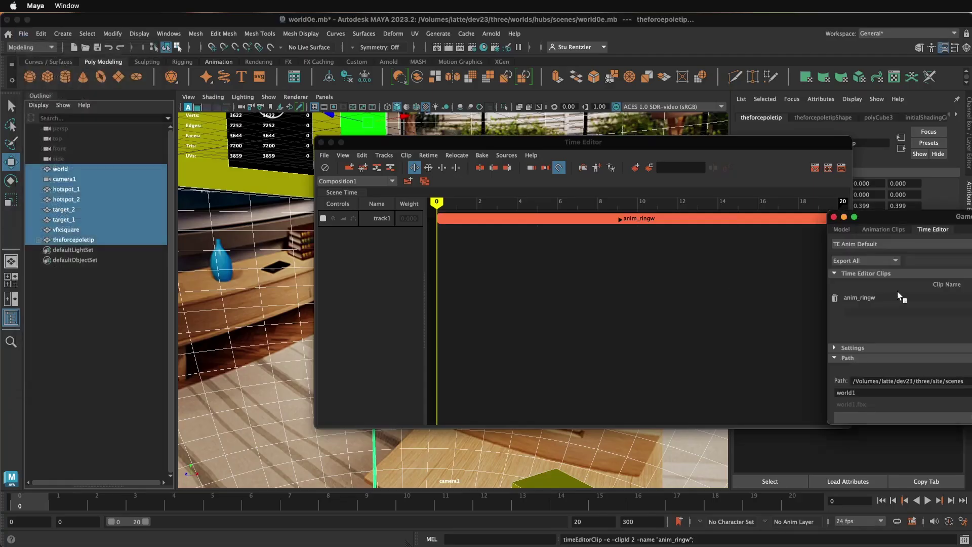
left_click_drag(290, 181, 297, 195)
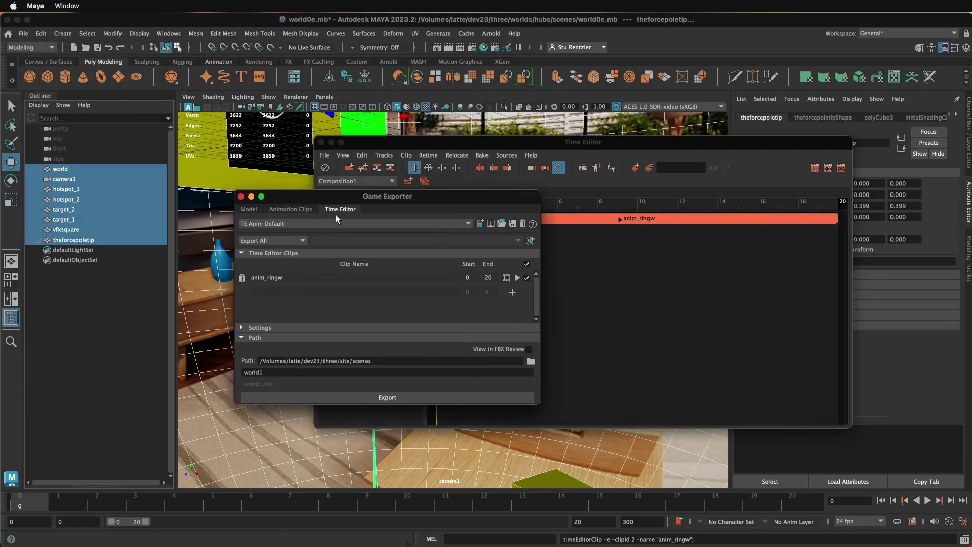
Step: Remove anim_ringw from the exporter's clip list, re-add it from the selected Time Editor clip, and set the playback range to it
left_click(242, 277)
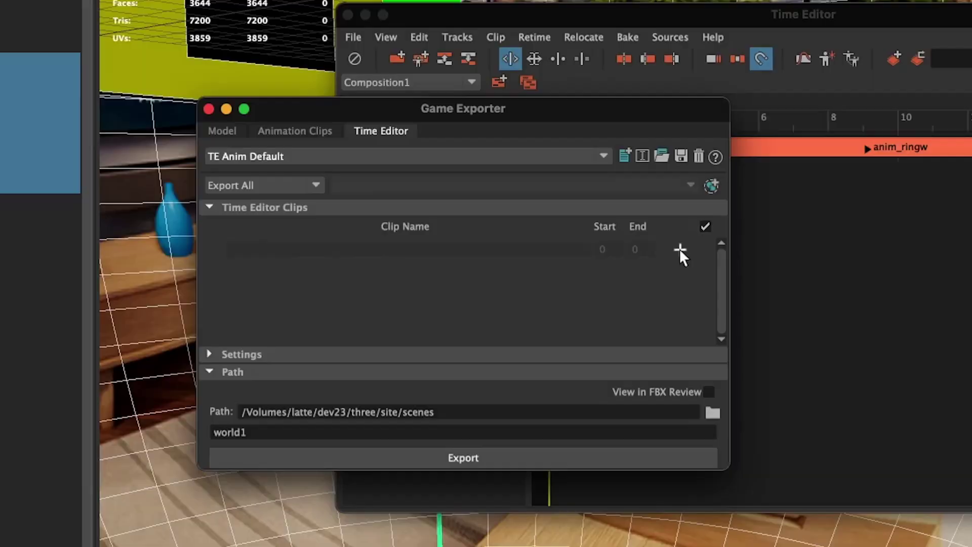
left_click(579, 219)
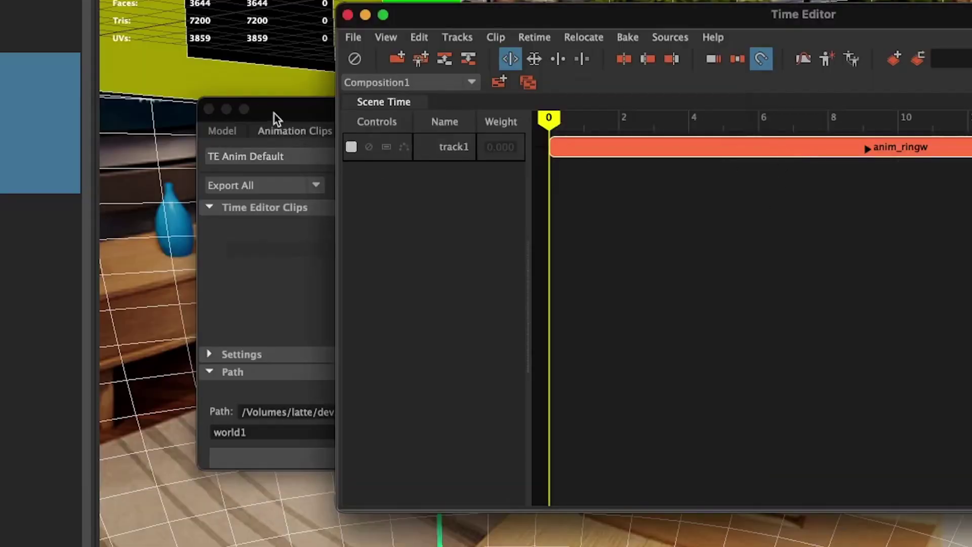
left_click(274, 119)
left_click(681, 248)
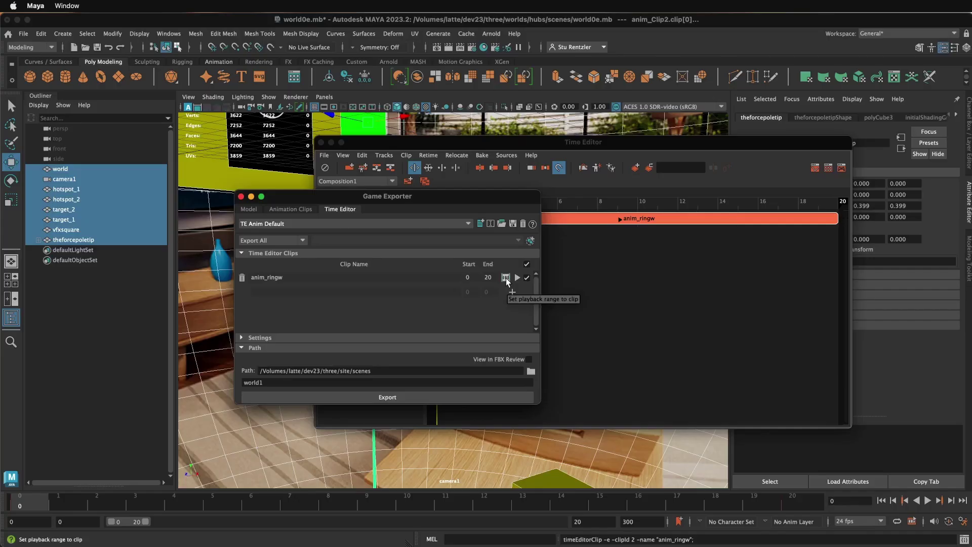
left_click(669, 250)
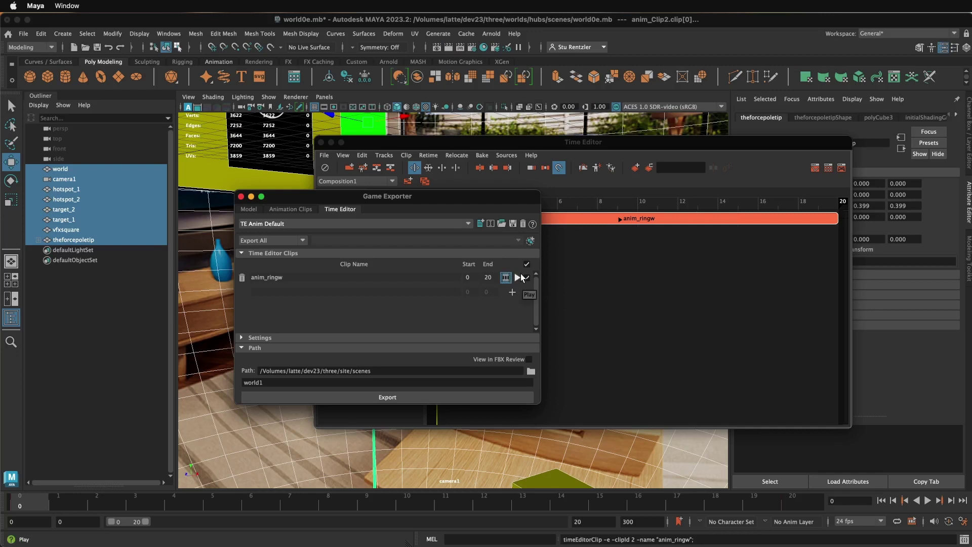
Step: Review the Game Exporter's Model and Animation Clips export options
left_click(242, 210)
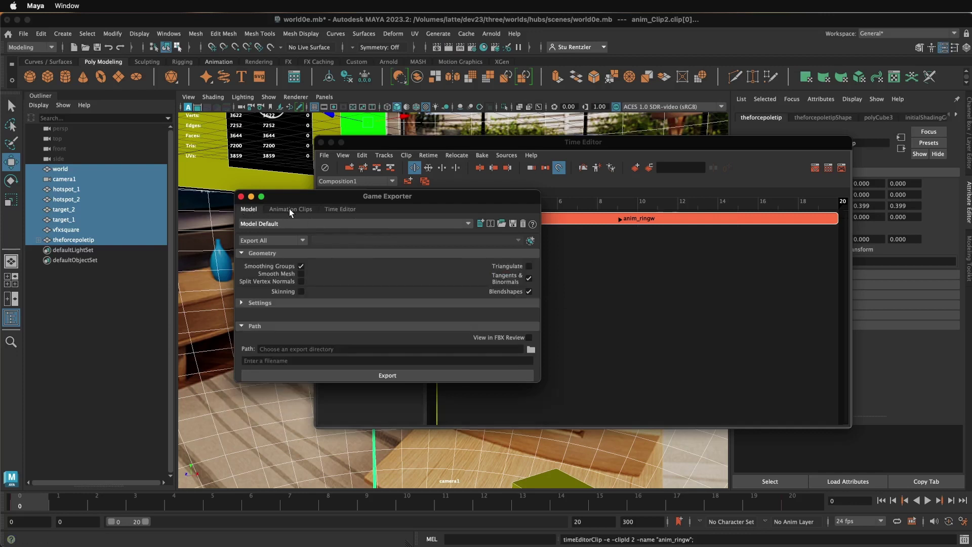
left_click(289, 208)
left_click(336, 209)
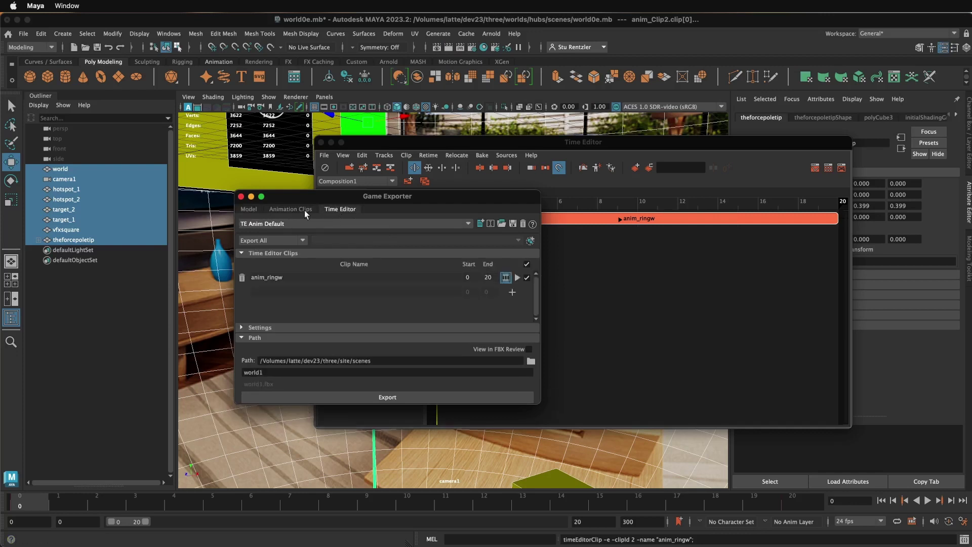
left_click(247, 209)
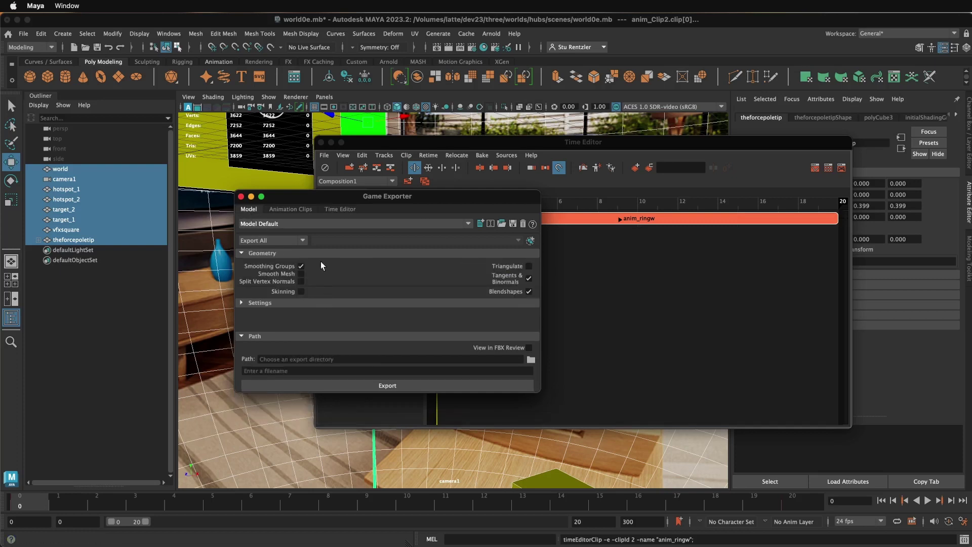
left_click(299, 211)
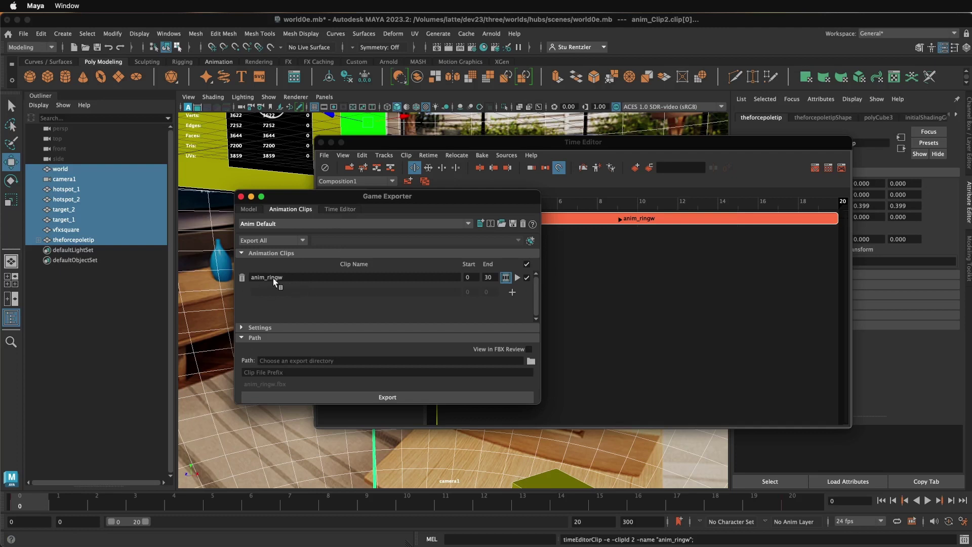
Step: Export the Time Editor clip anim_ringw to /Volumes/latte/dev23/three/site/scenes under the file name world1a
left_click(335, 209)
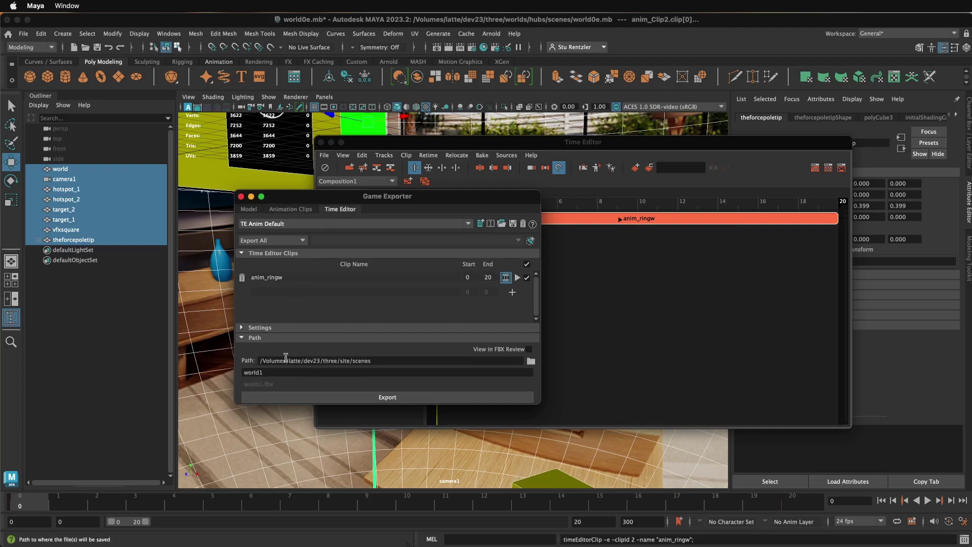
left_click(283, 373)
type("a")
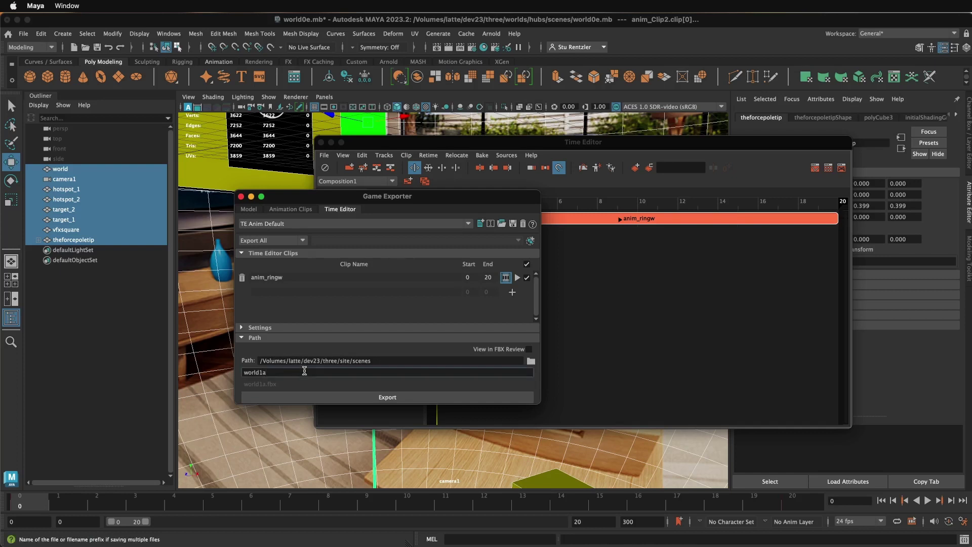
left_click(393, 398)
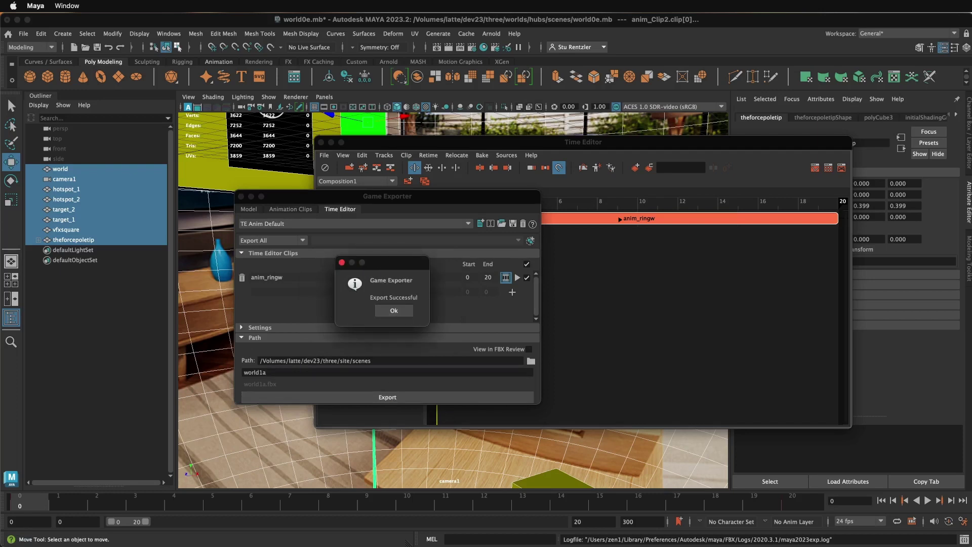
Step: Switch to Atom and add console.log(worldObject) below the ringwObj line of the playRingAnimation function in world.js
key("super+Tab")
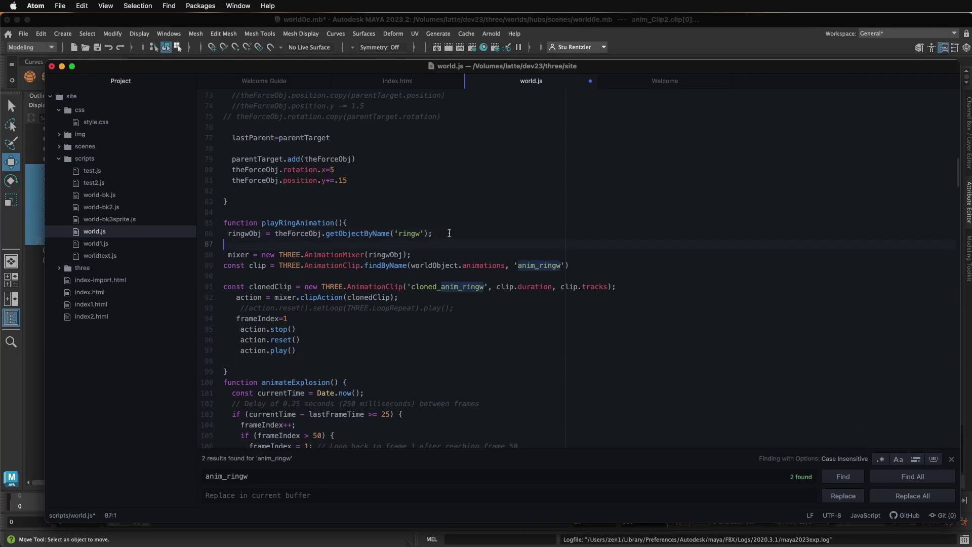
left_click(449, 233)
key("Return")
key("Return")
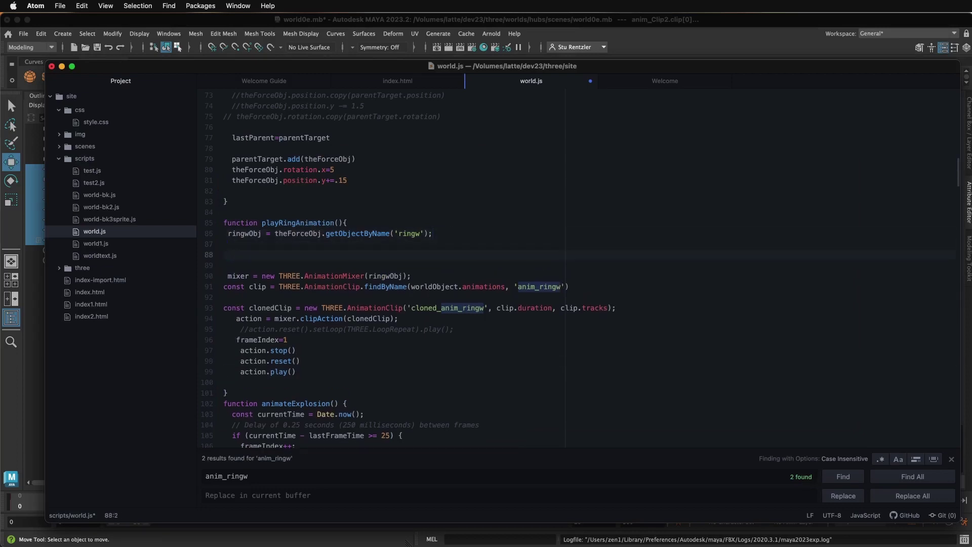
type("consol")
type("e.log(")
type("worl")
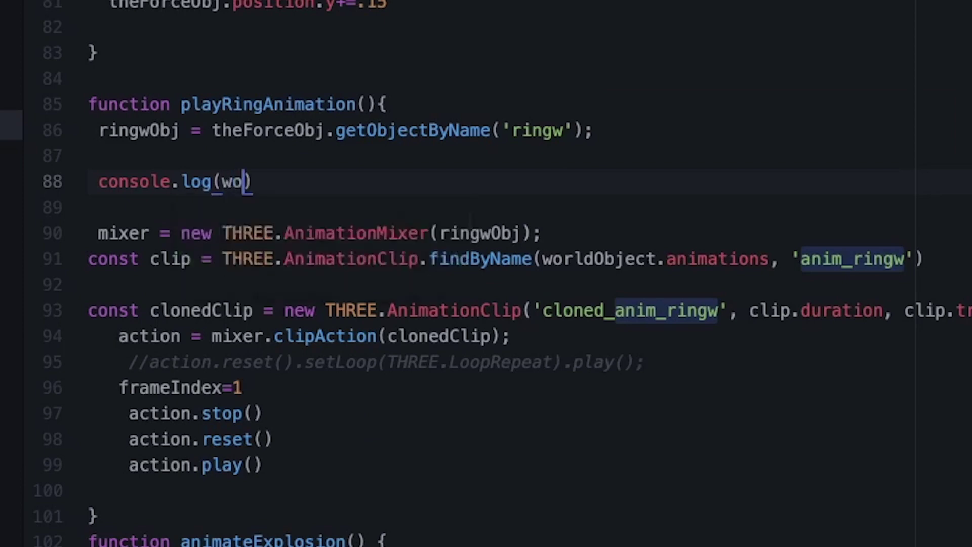
type("dO")
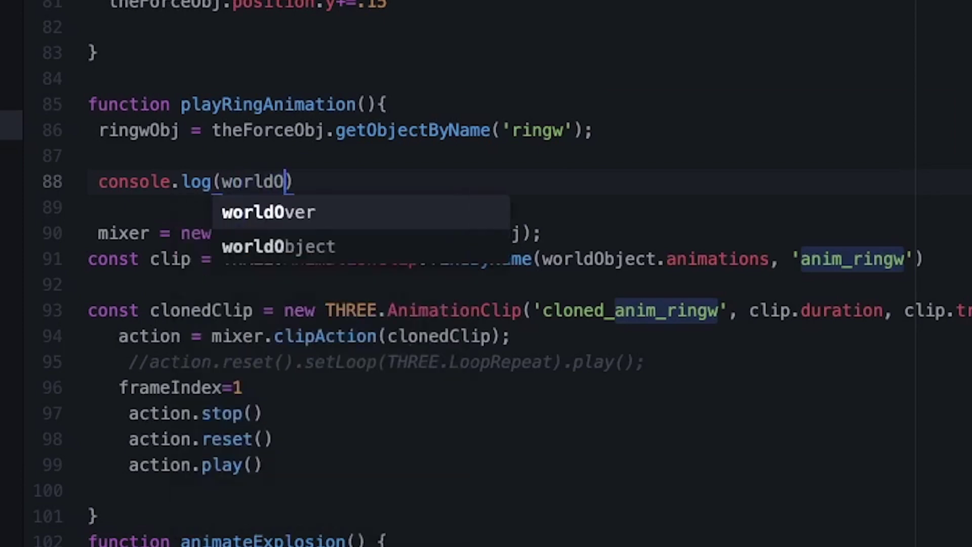
key("Down")
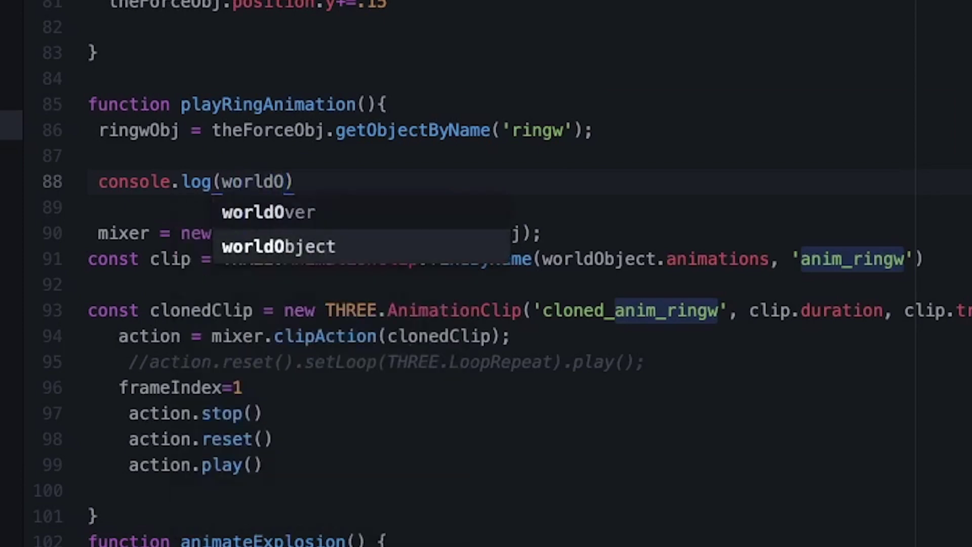
key("Return")
left_click(576, 178)
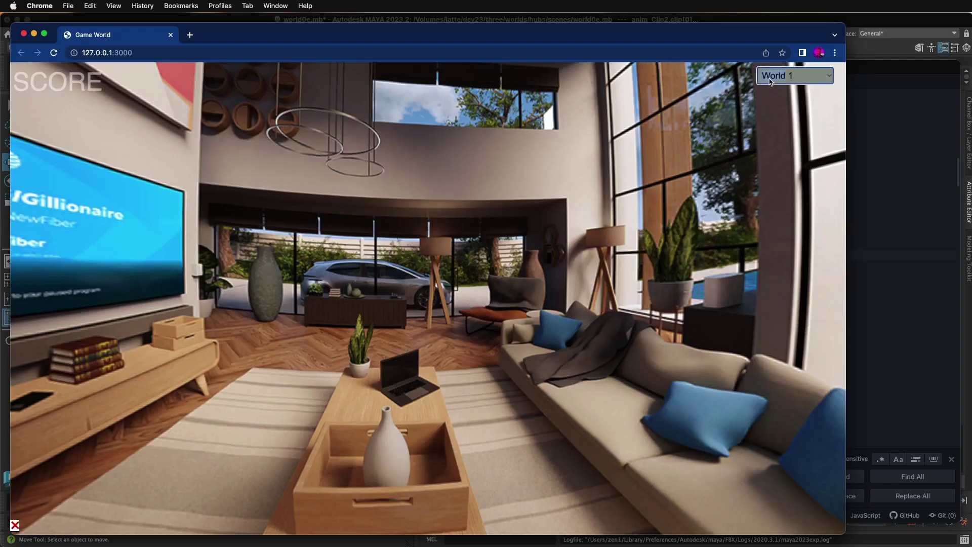
Step: Switch to the Game World page in Chrome and open the developer tools console
right_click(773, 76)
left_click(787, 163)
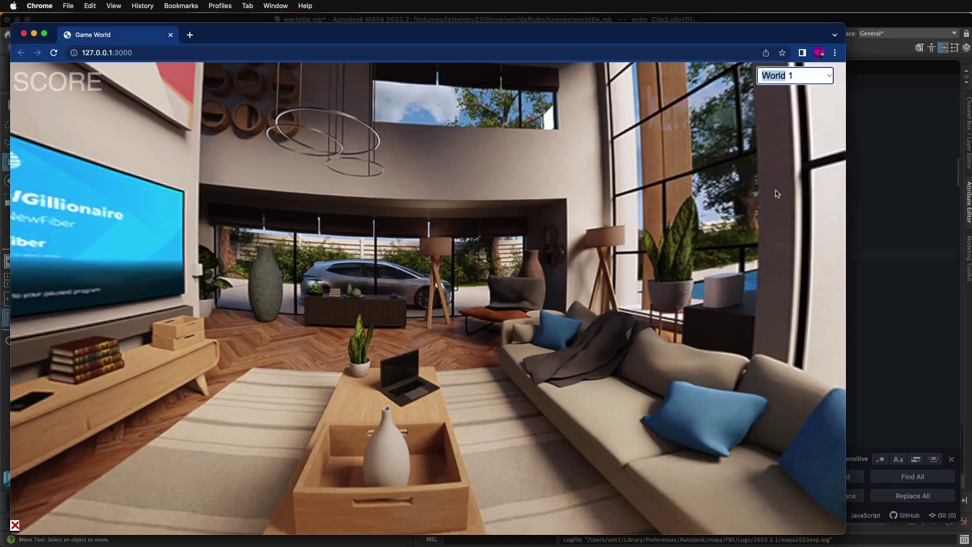
left_click(720, 70)
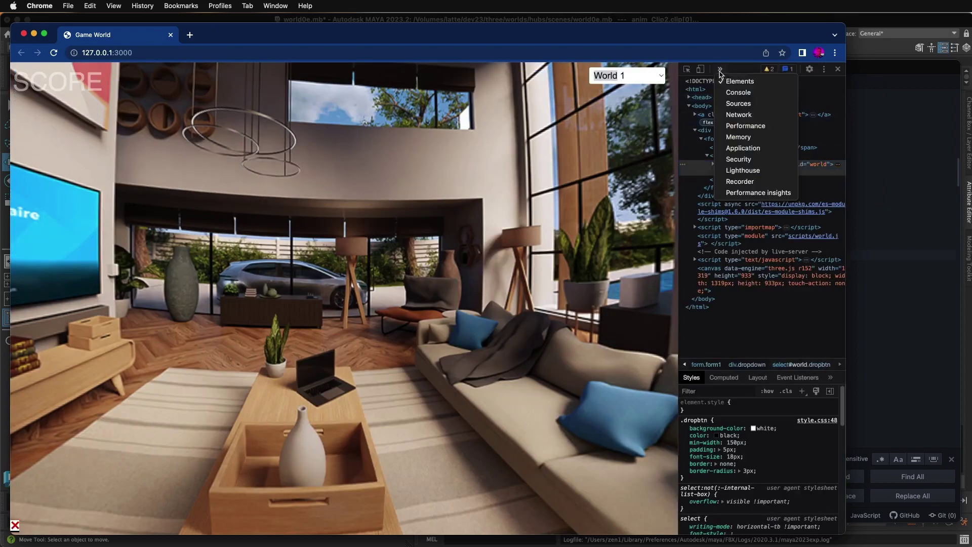
left_click(740, 94)
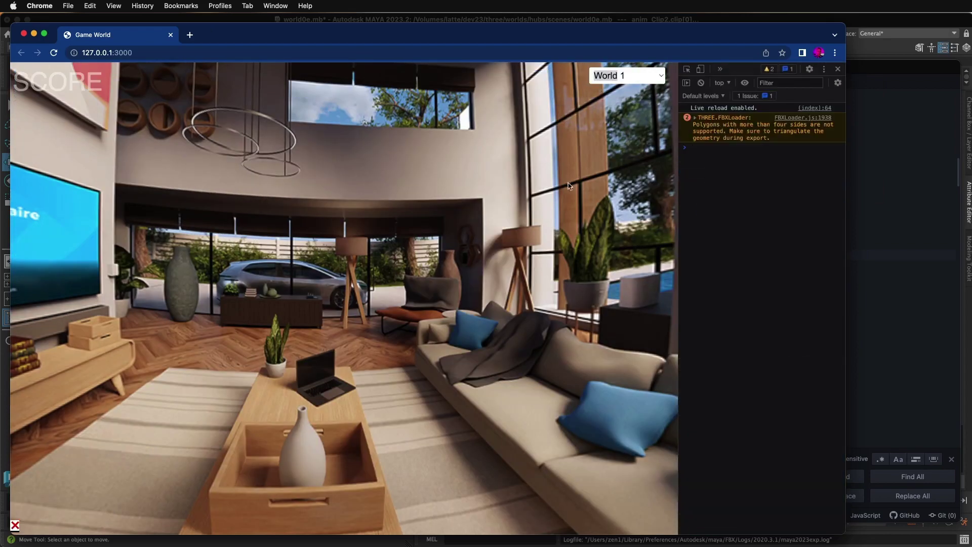
Step: Trigger the ring animation in the game world and expand the logged world object's animations in the console
left_click_drag(275, 245, 269, 271)
left_click(350, 461)
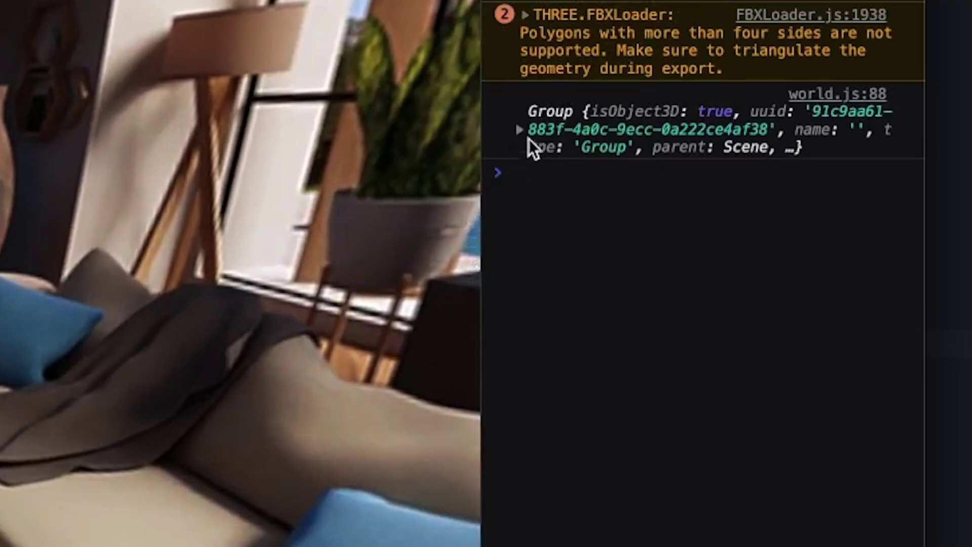
left_click(693, 174)
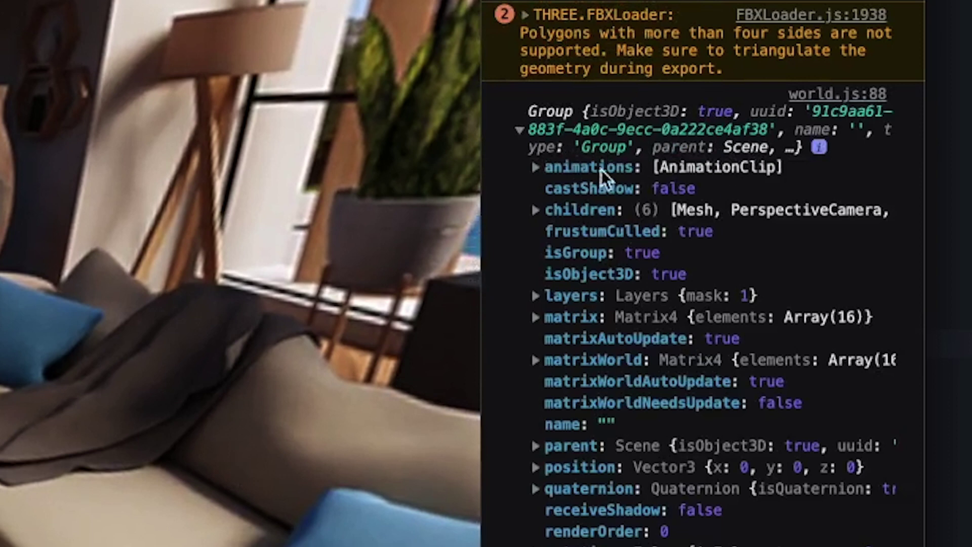
left_click(535, 168)
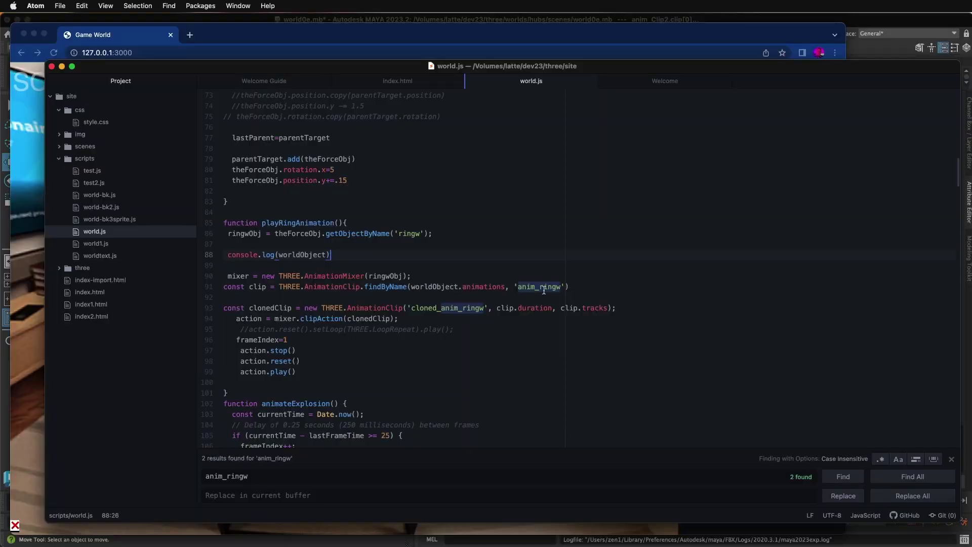
Step: Review the mixer, findByName clip lookup and clipAction lines of playRingAnimation in Atom
left_click_drag(224, 276, 430, 275)
double_click(394, 276)
left_click(270, 286)
double_click(434, 286)
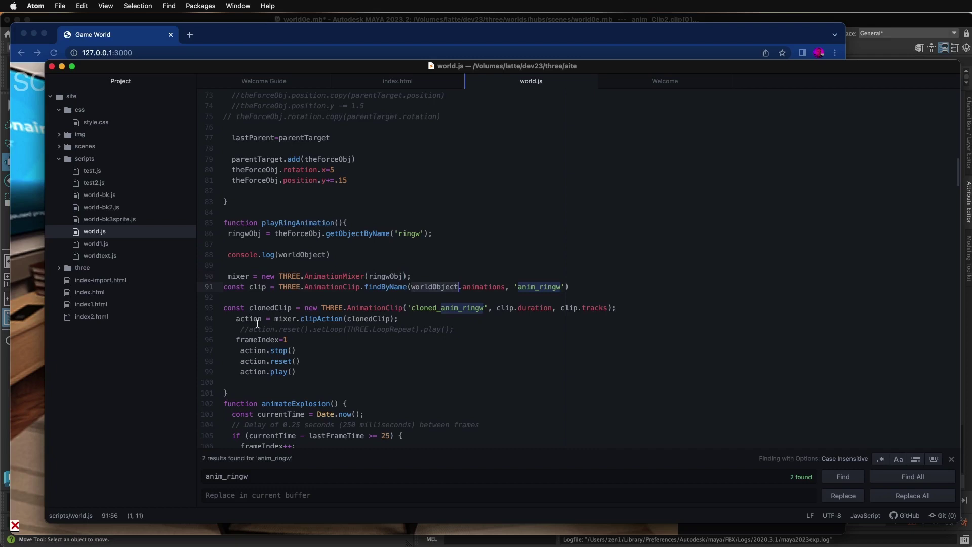
double_click(243, 276)
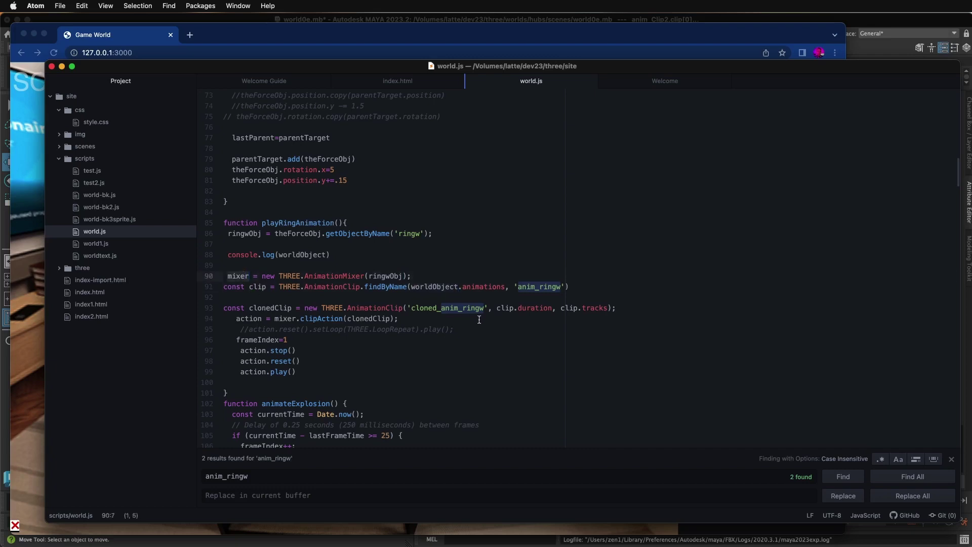
double_click(286, 318)
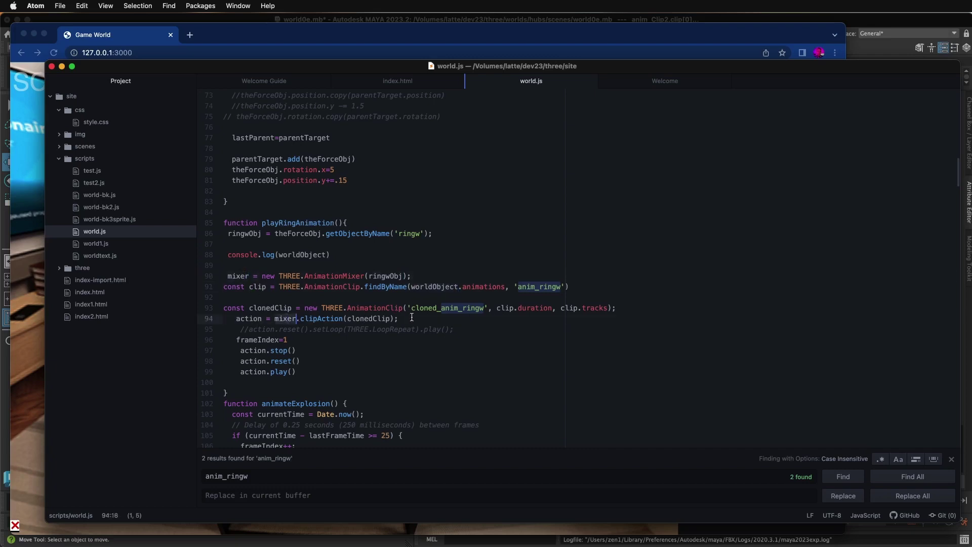
left_click_drag(411, 318, 236, 318)
Step: Return to Chrome, reload the Game World page, and test the ring animation on the tablet and the TV
left_click(56, 57)
left_click(54, 52)
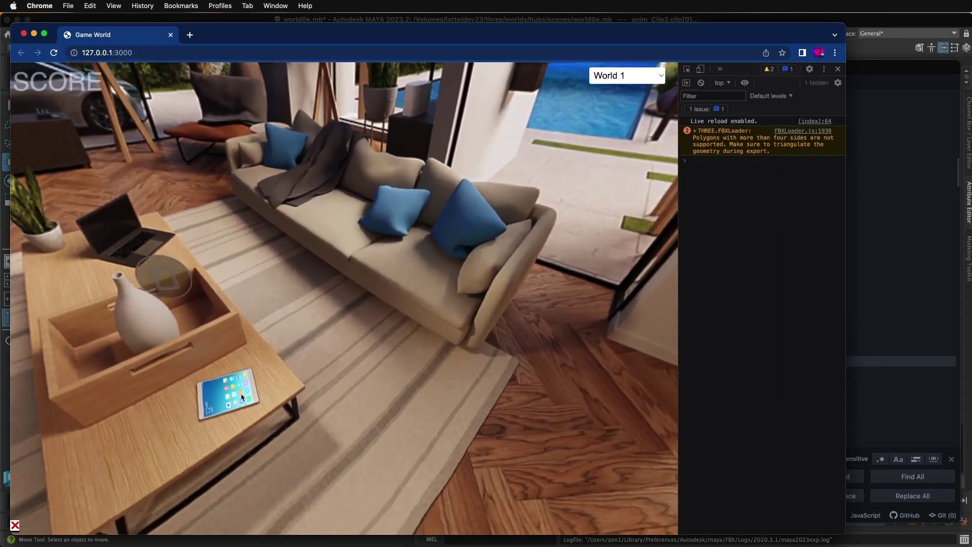
left_click(242, 398)
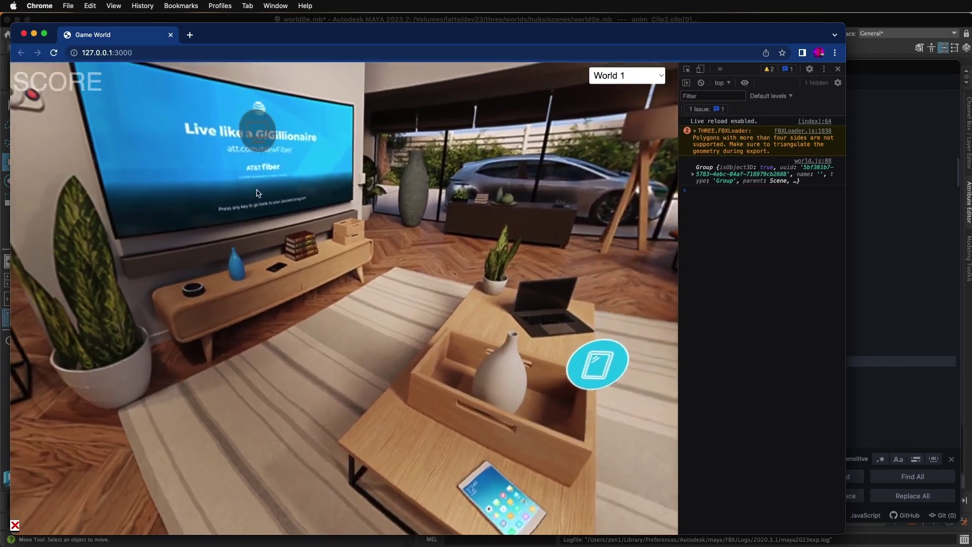
left_click(260, 194)
left_click_drag(336, 243, 439, 258)
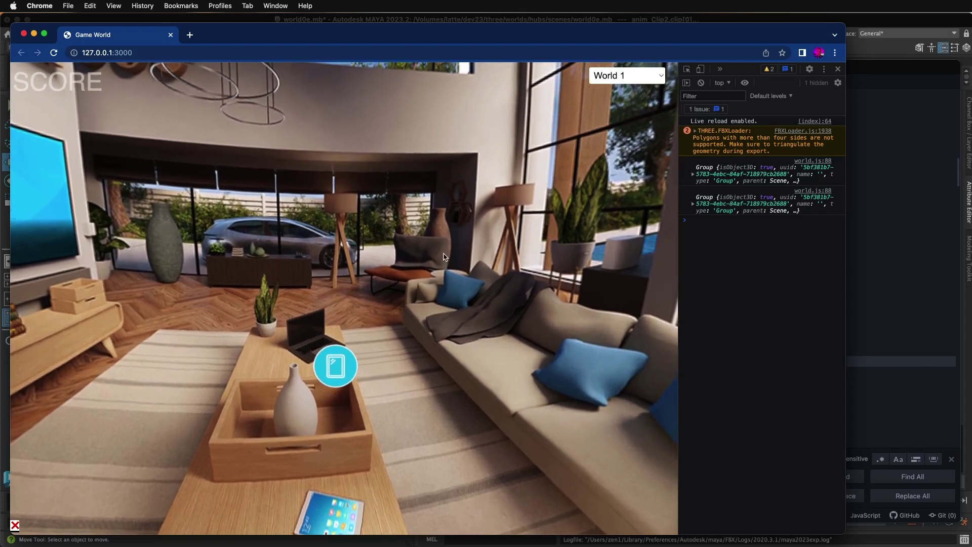